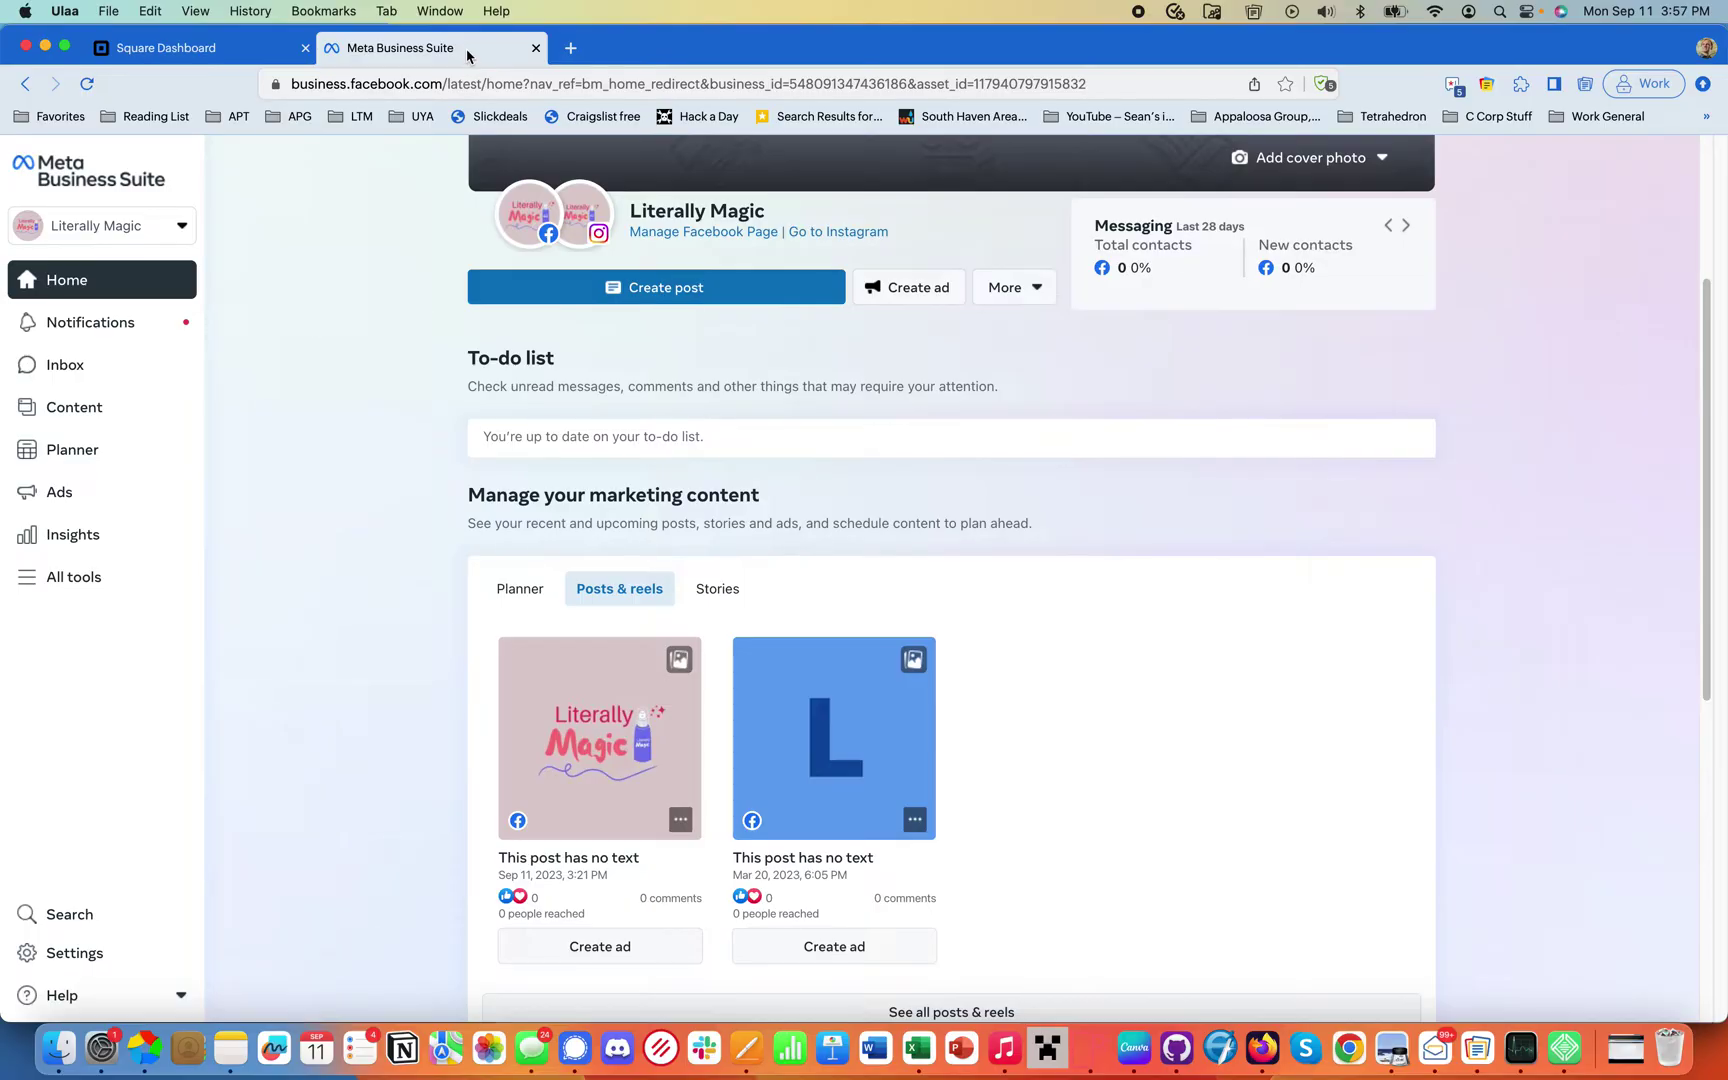
Close the Meta Business Suite tab to get back to the Square Dashboard home.
key("super+w")
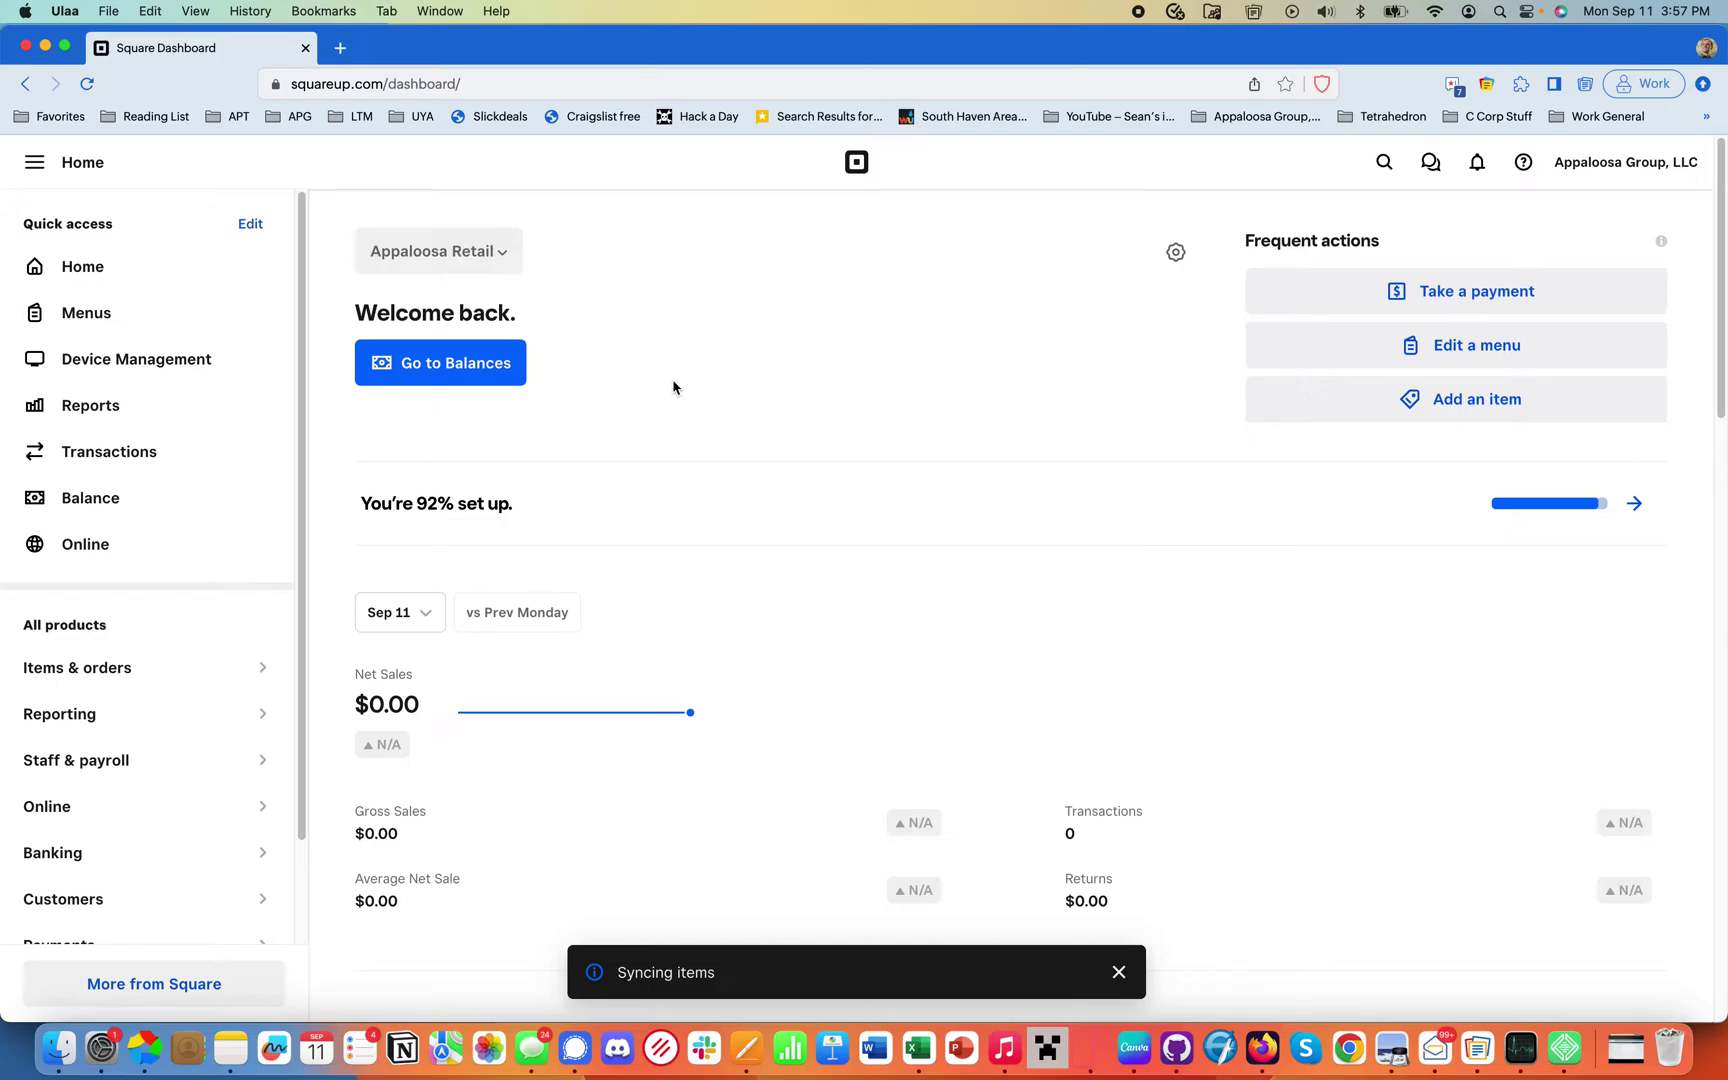
Go to Online > Online sales channels and scroll to the Discover section listing Meta for Business.
left_click(162, 803)
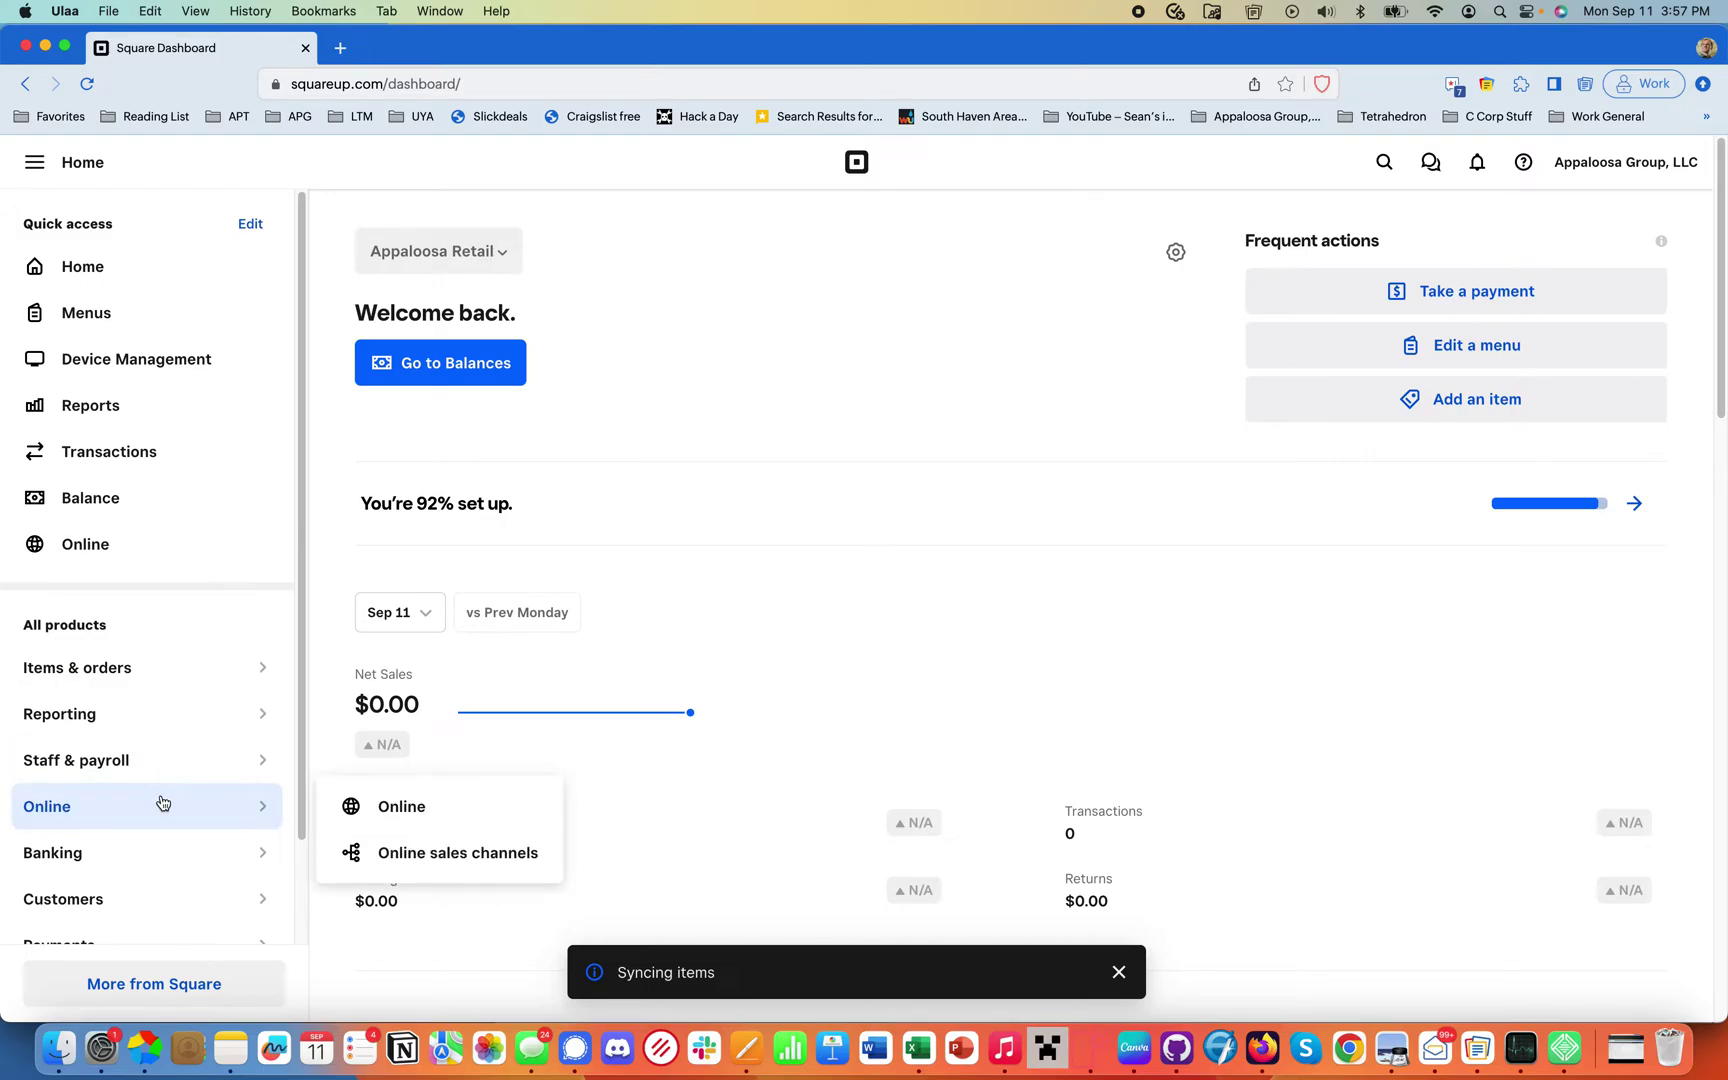
left_click(395, 866)
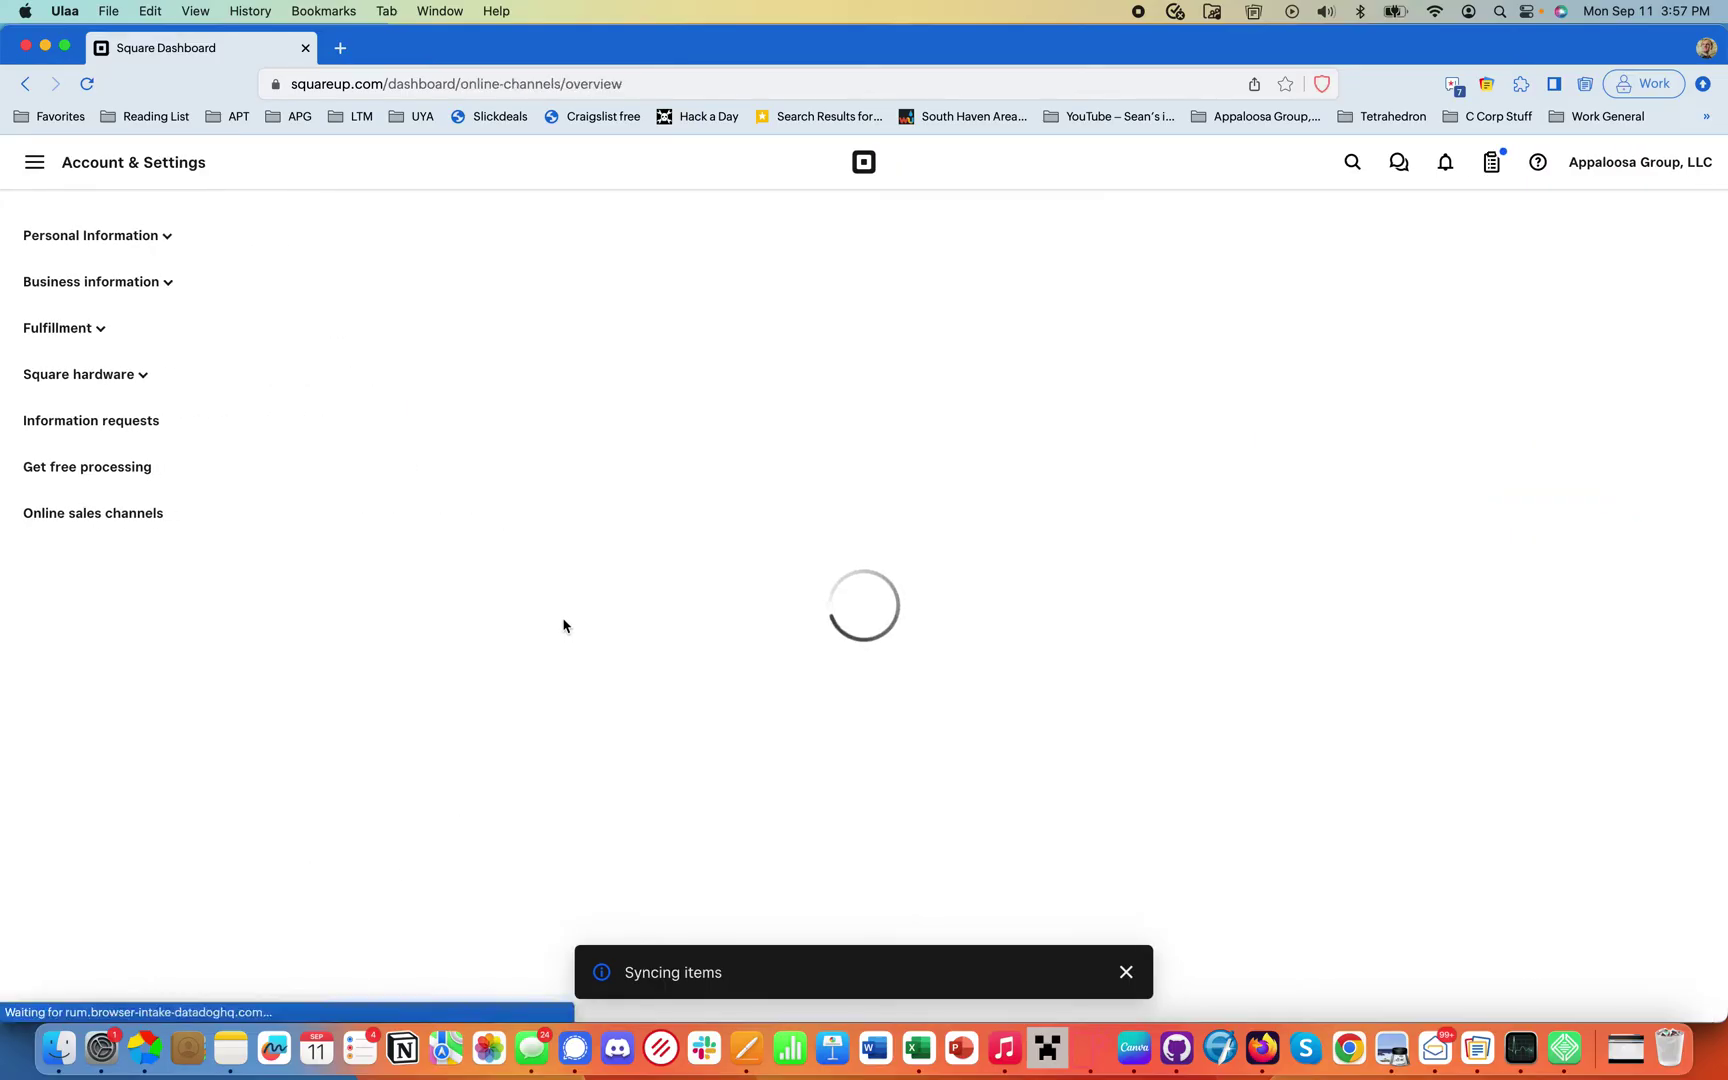
scroll(900, 665, "down", 5)
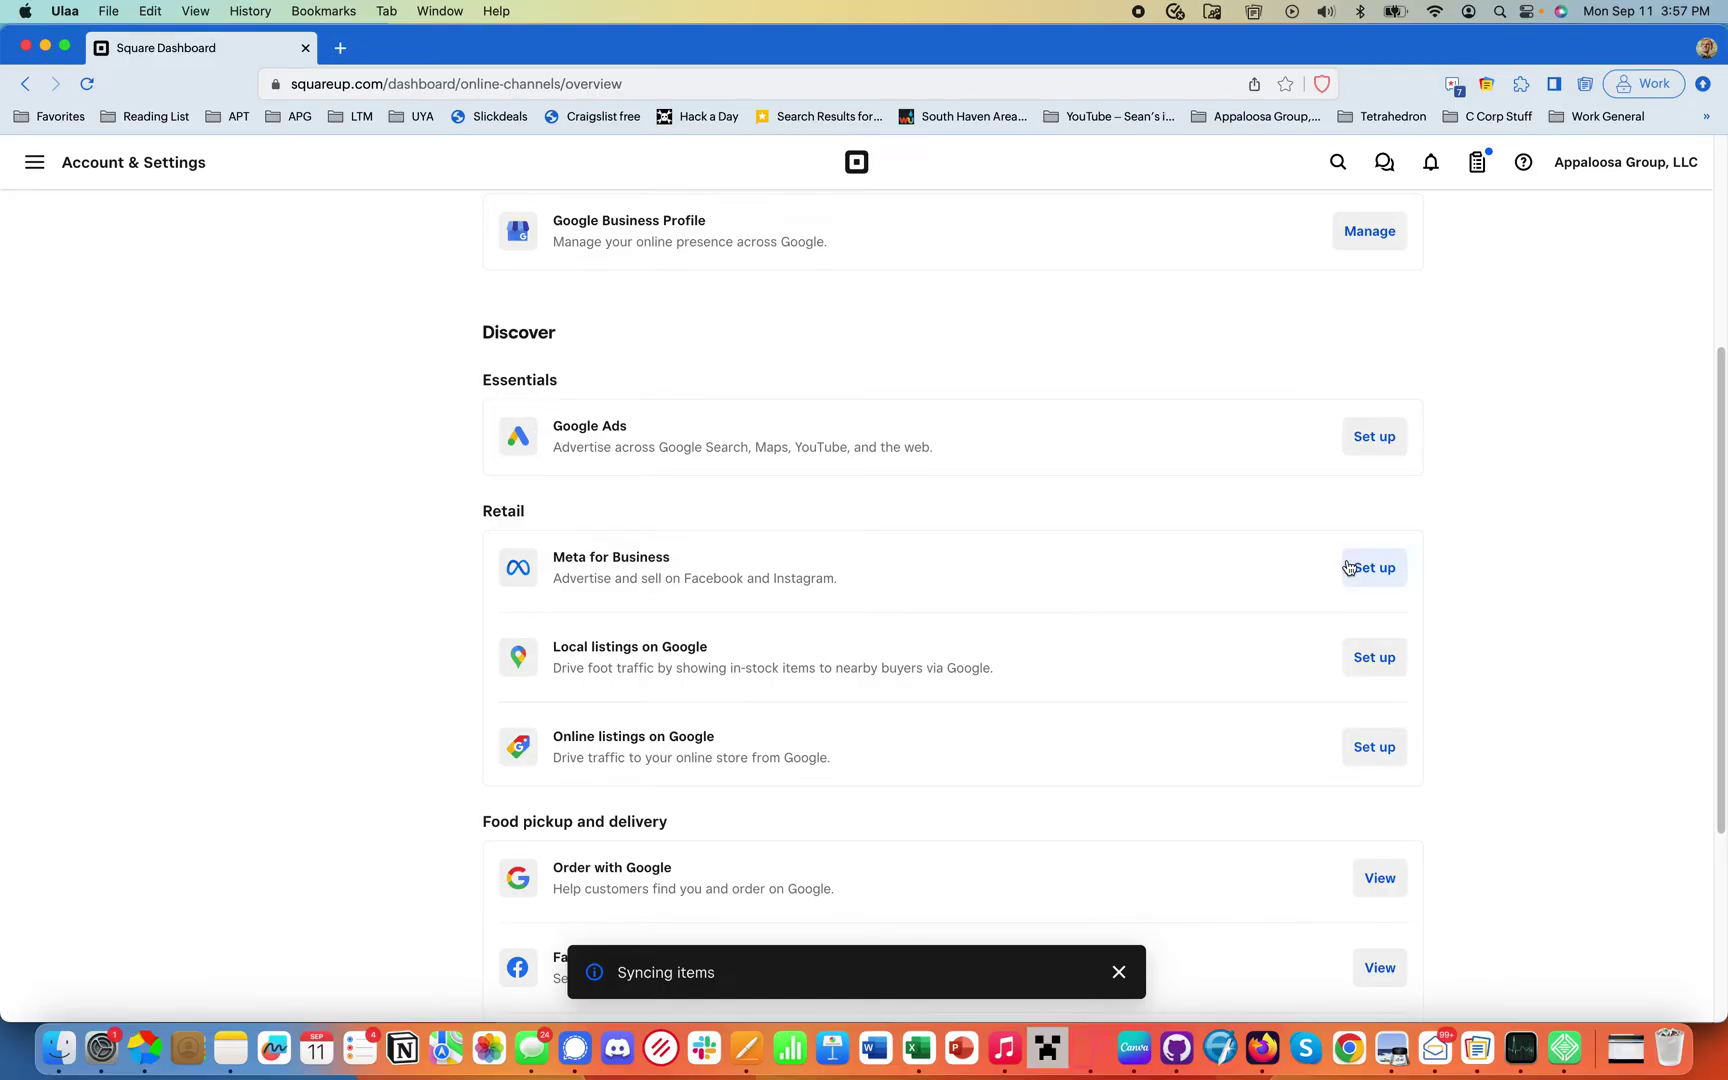
Start Meta for Business setup, agree to data sharing, and keep the Appaloosa Premium Site store.
left_click(1357, 567)
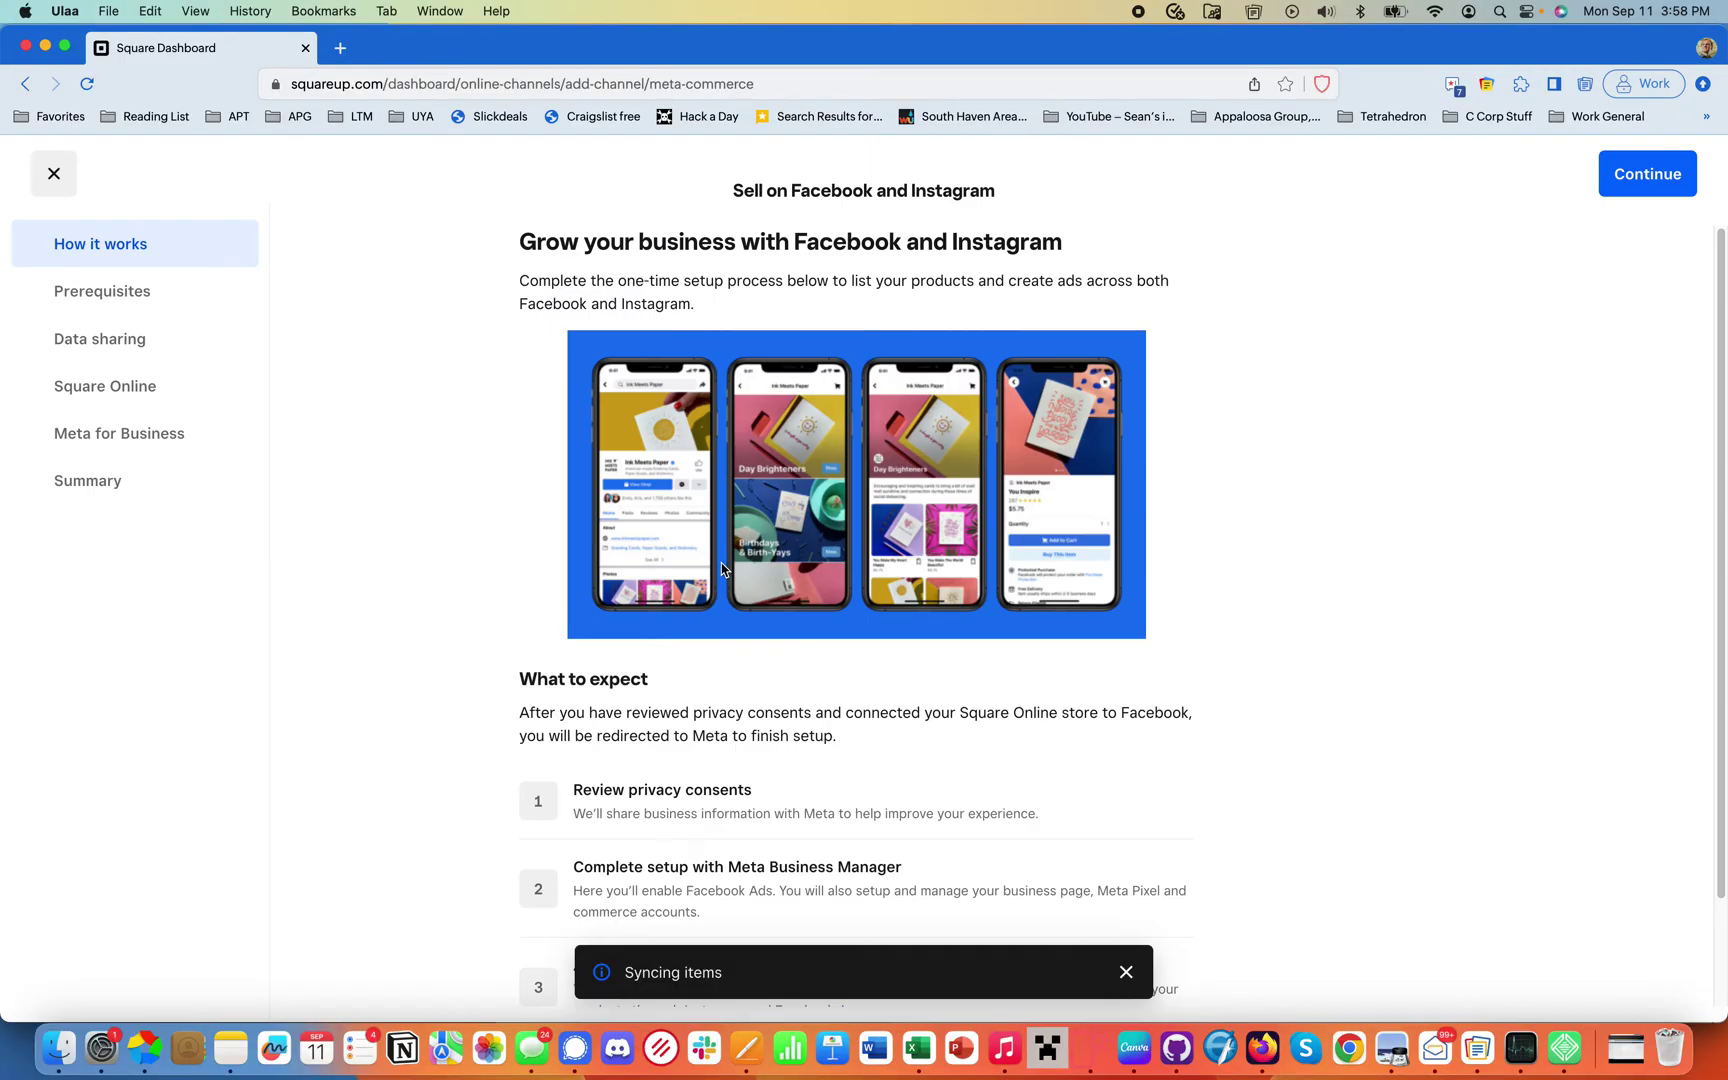
left_click(1635, 186)
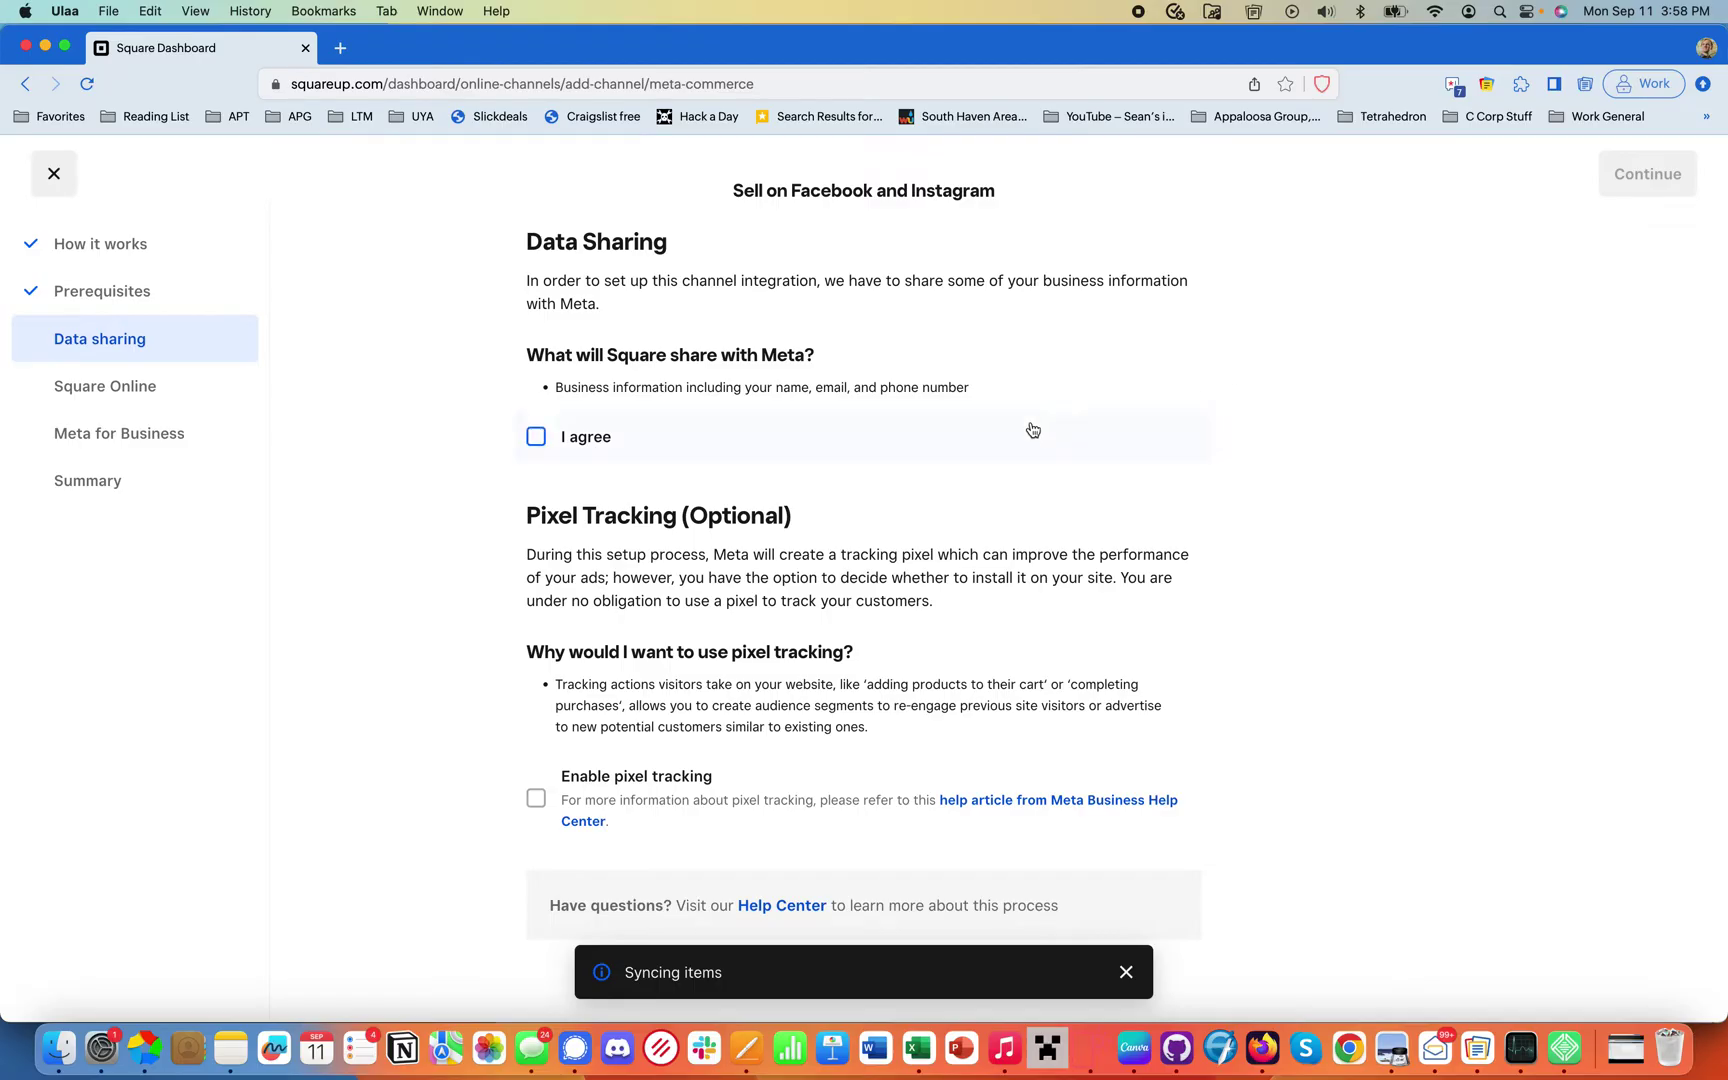
left_click(674, 442)
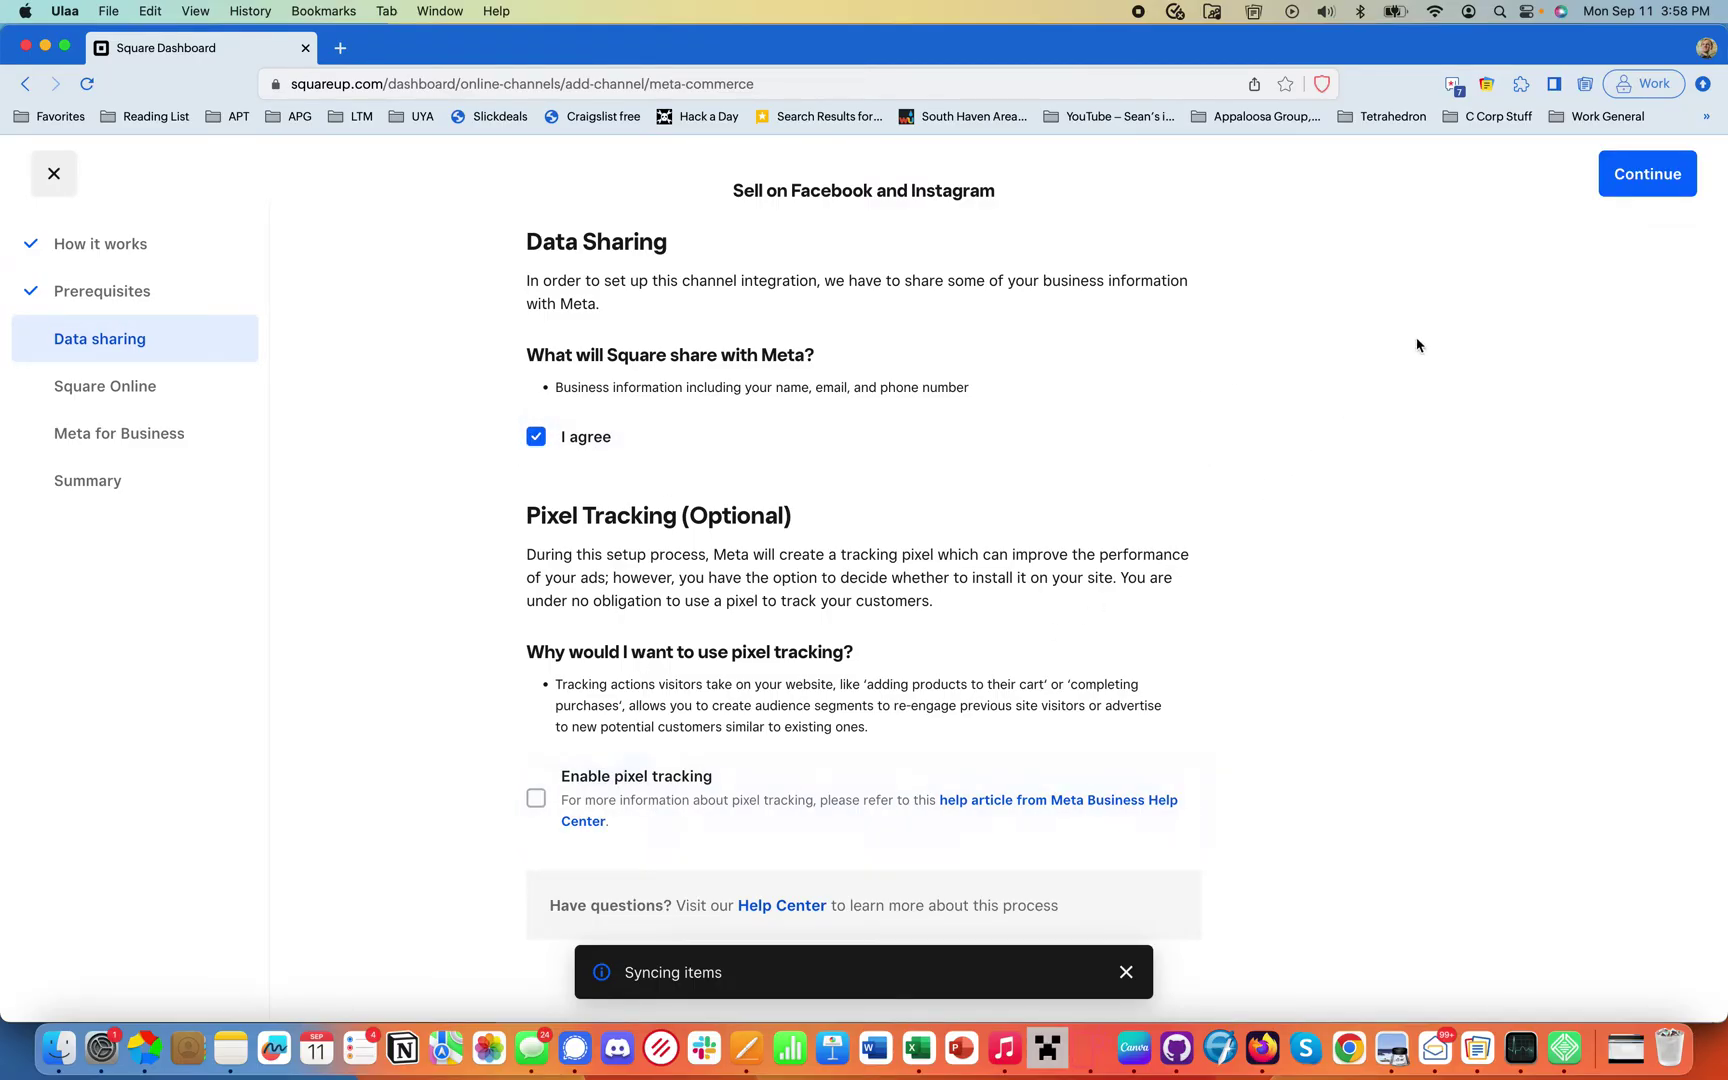
left_click(1648, 176)
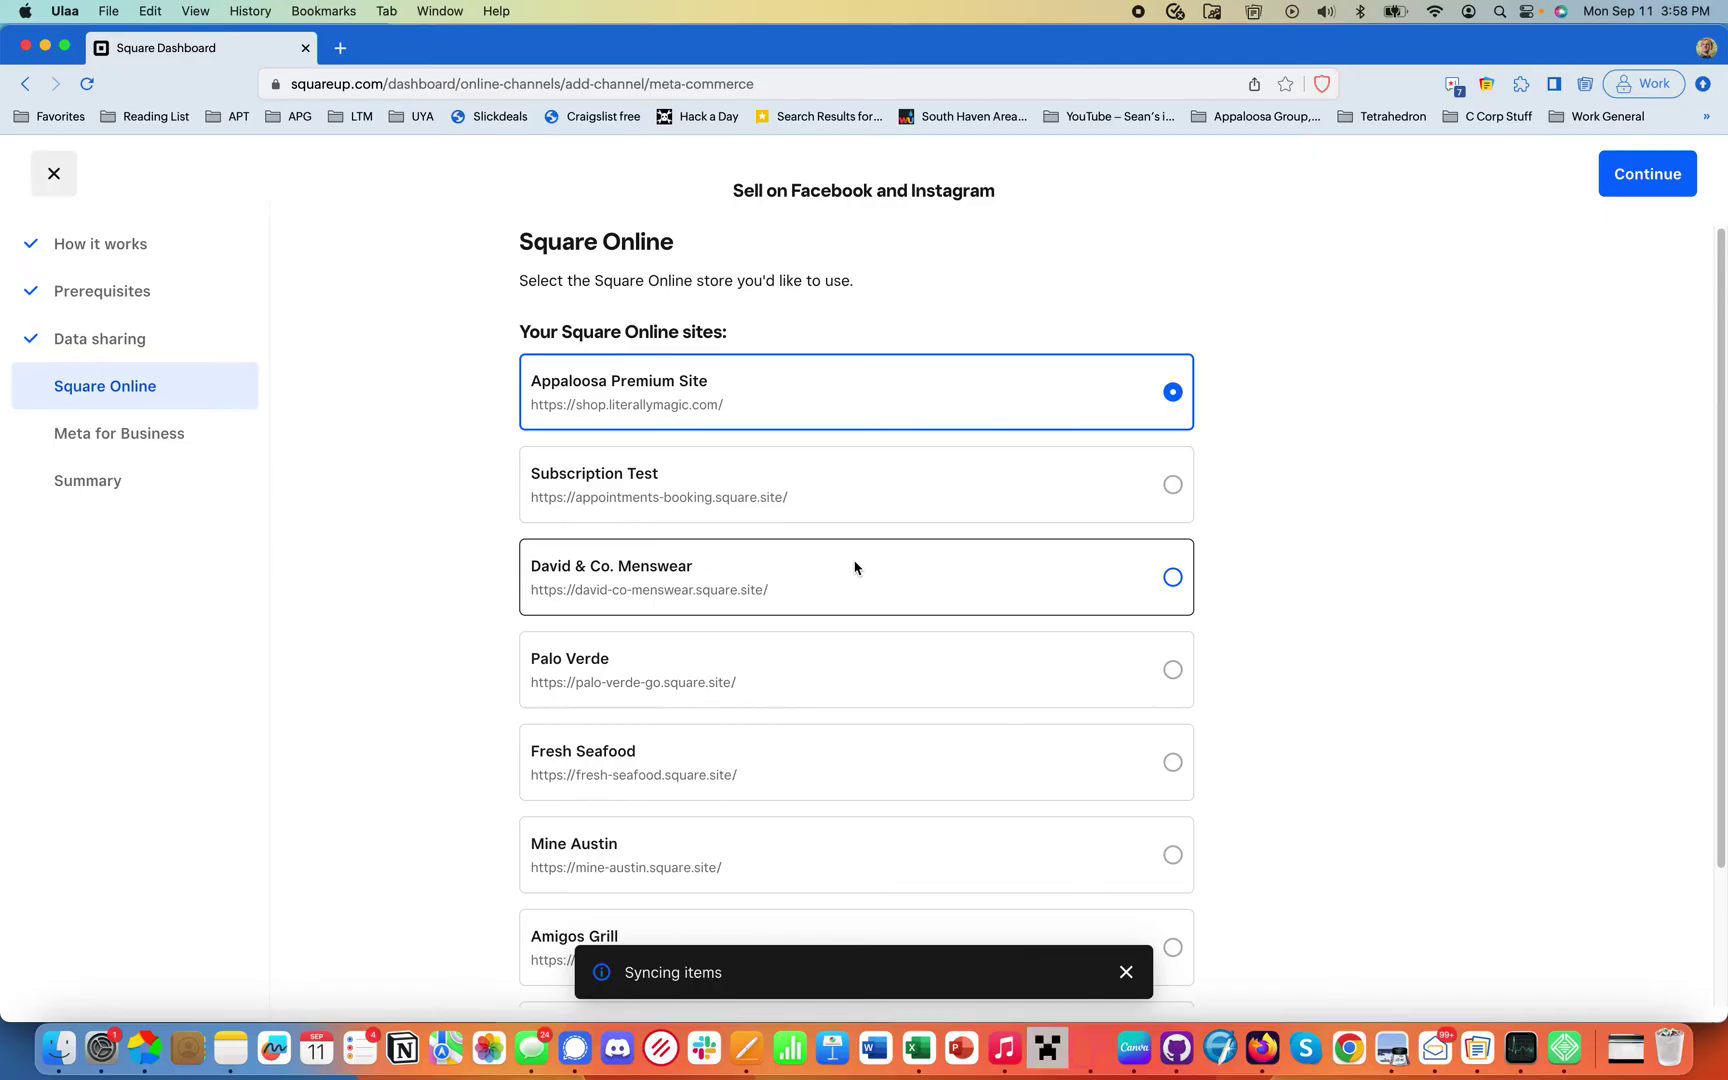
left_click(1652, 182)
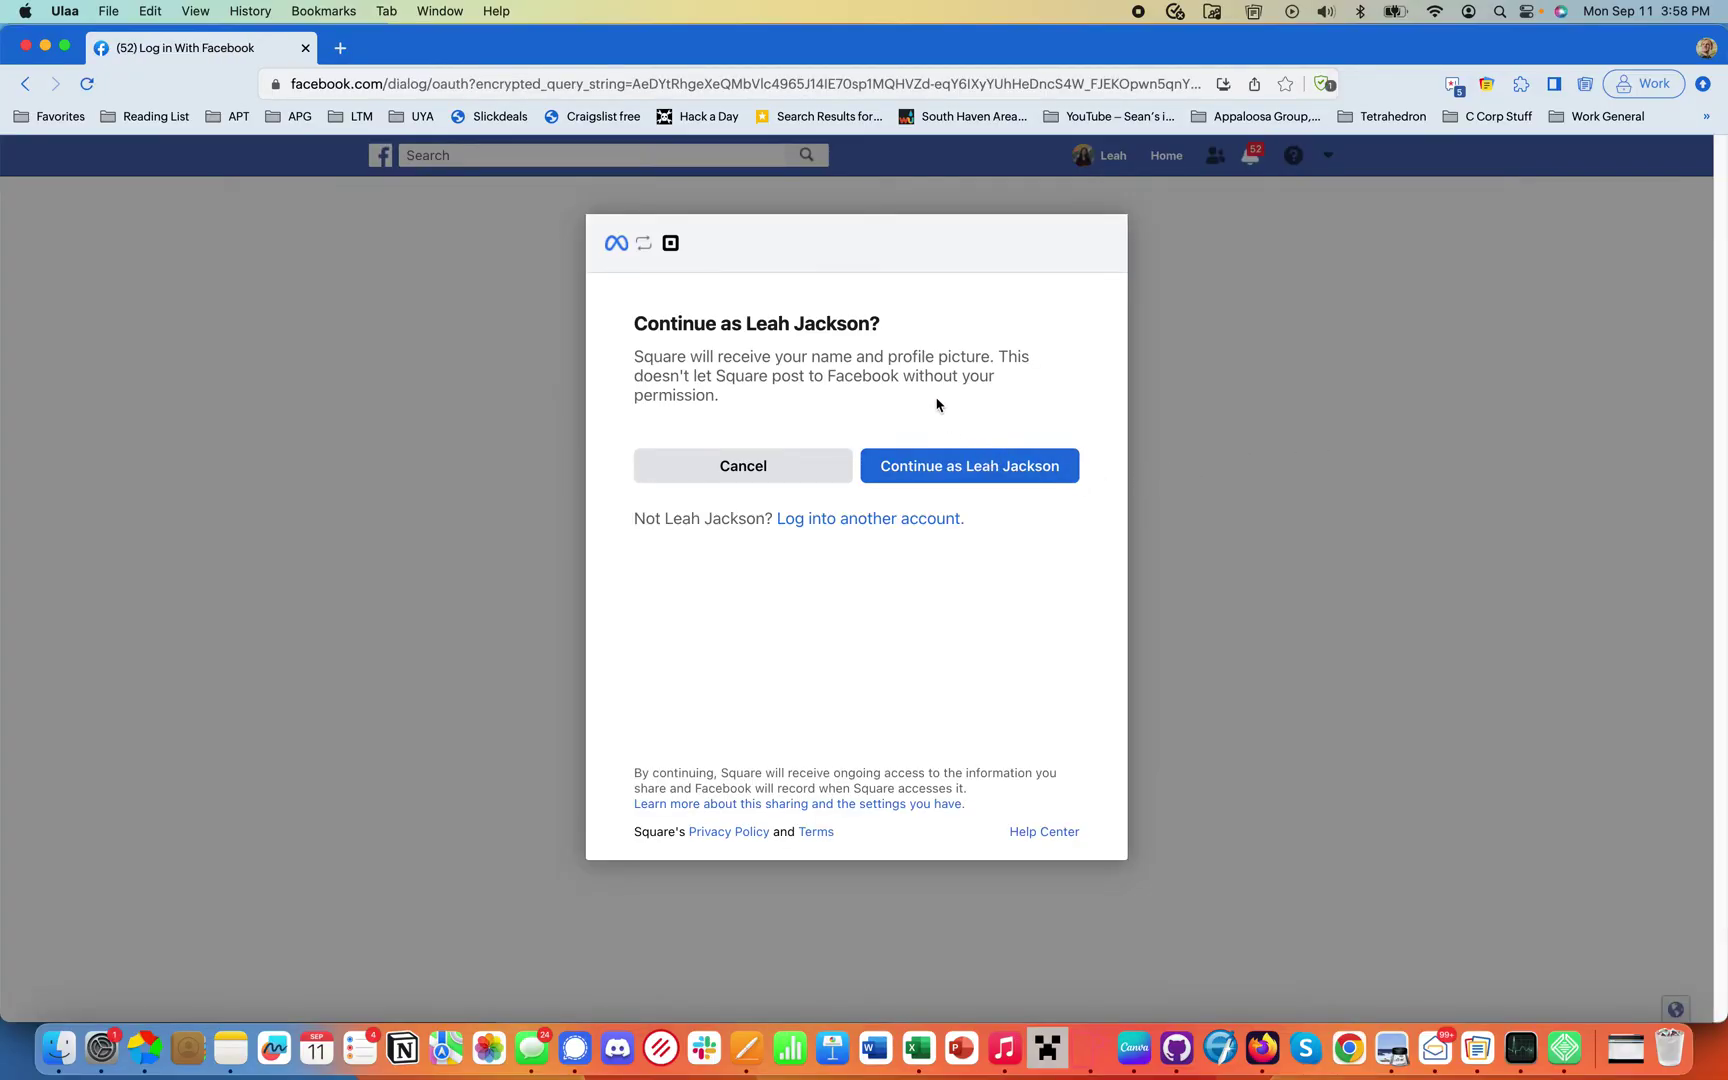
Continue with the signed-in Facebook account and choose Literally Magic as Business Manager and Page.
left_click(946, 464)
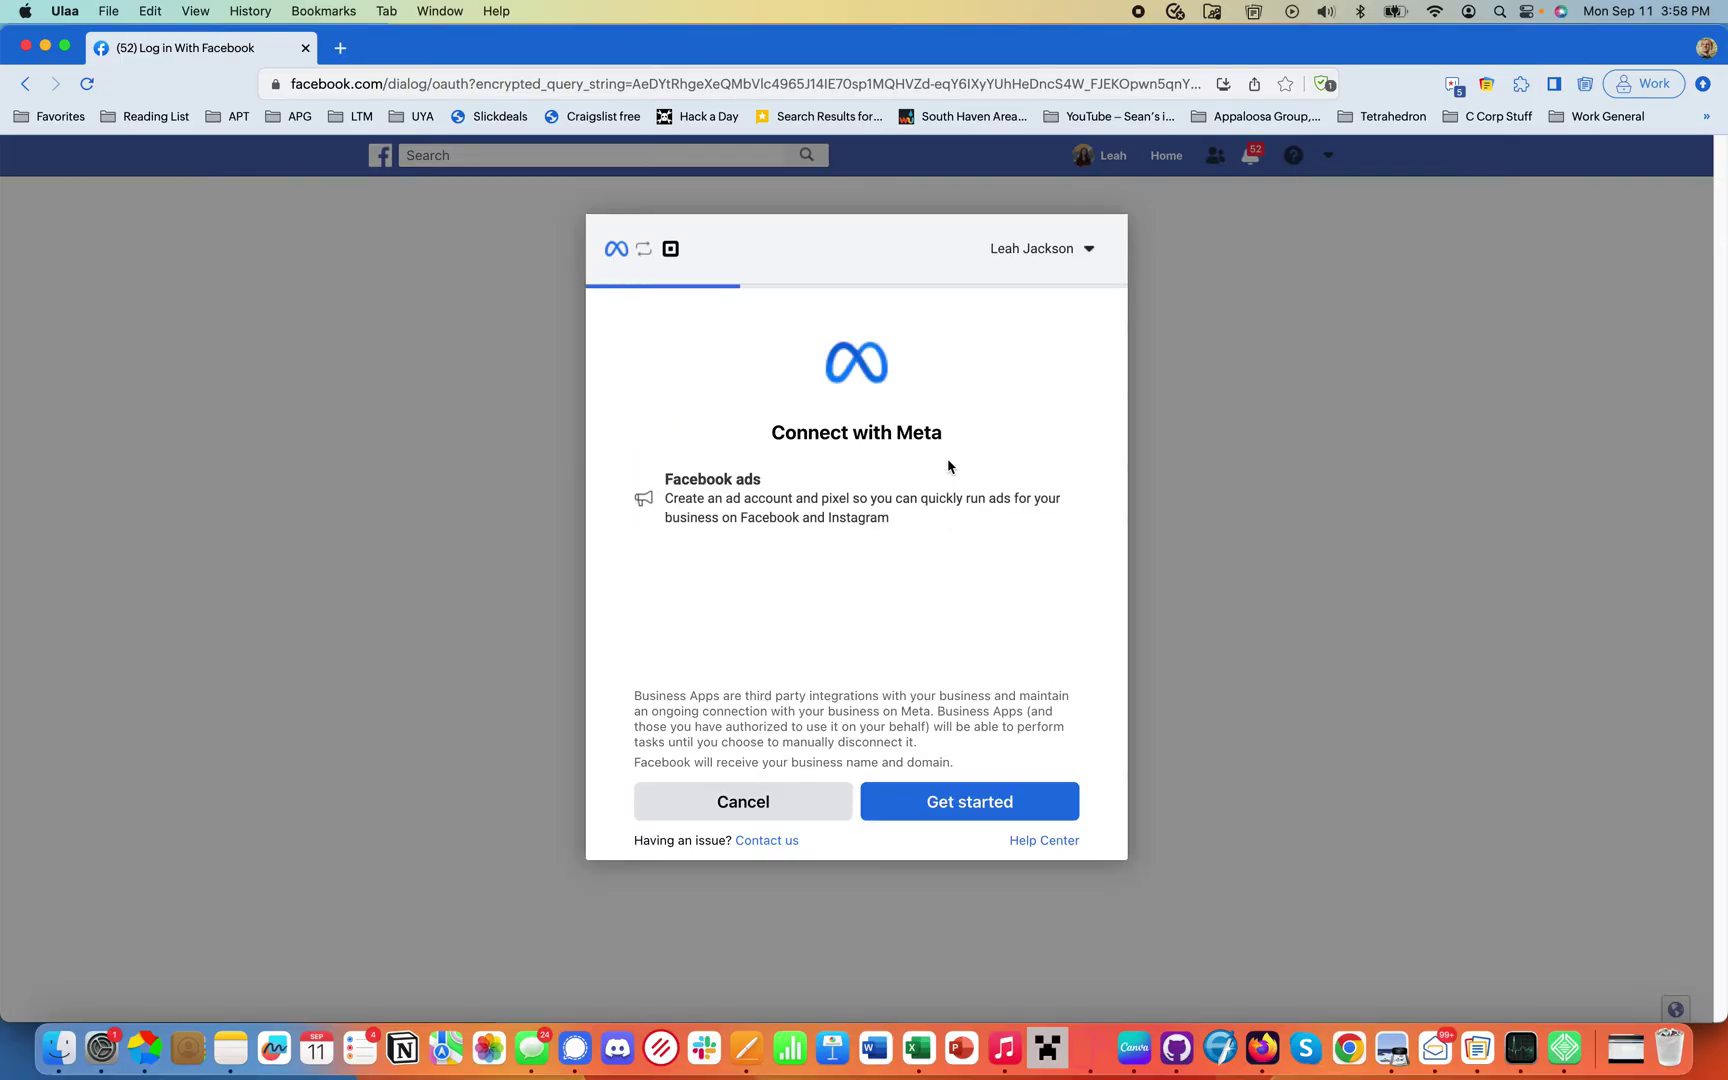
left_click(969, 798)
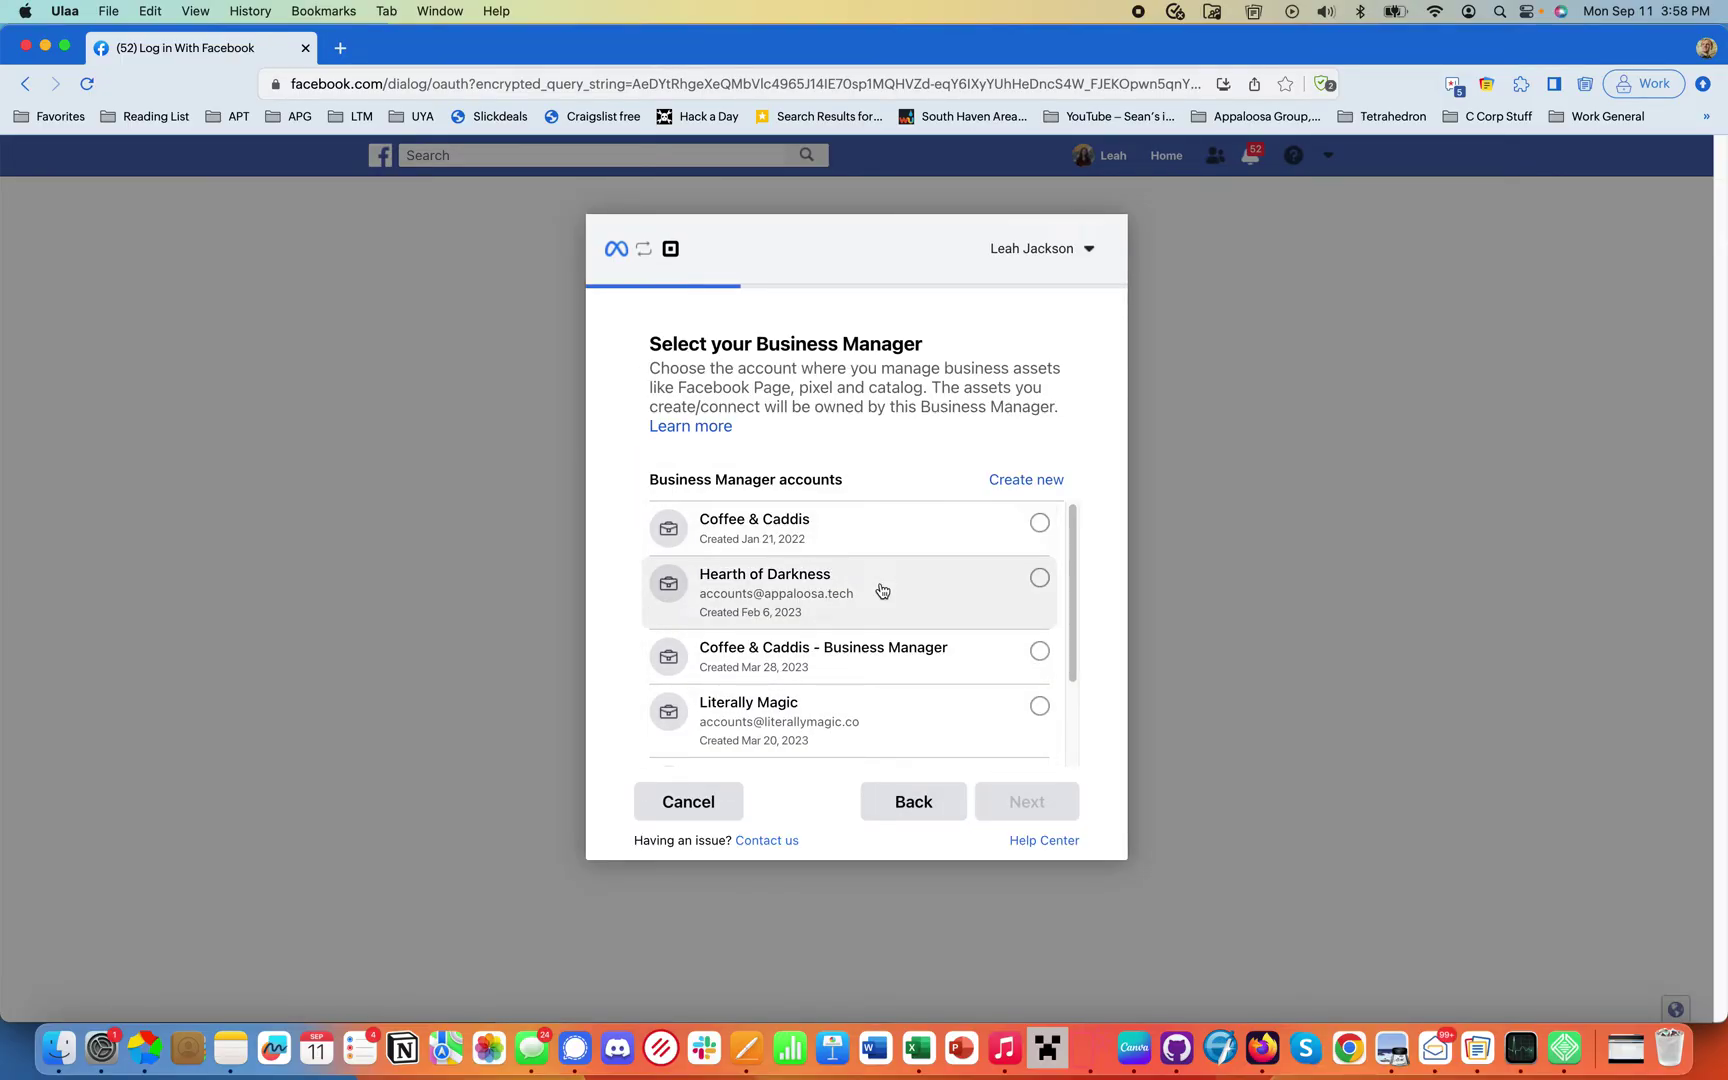
left_click(902, 723)
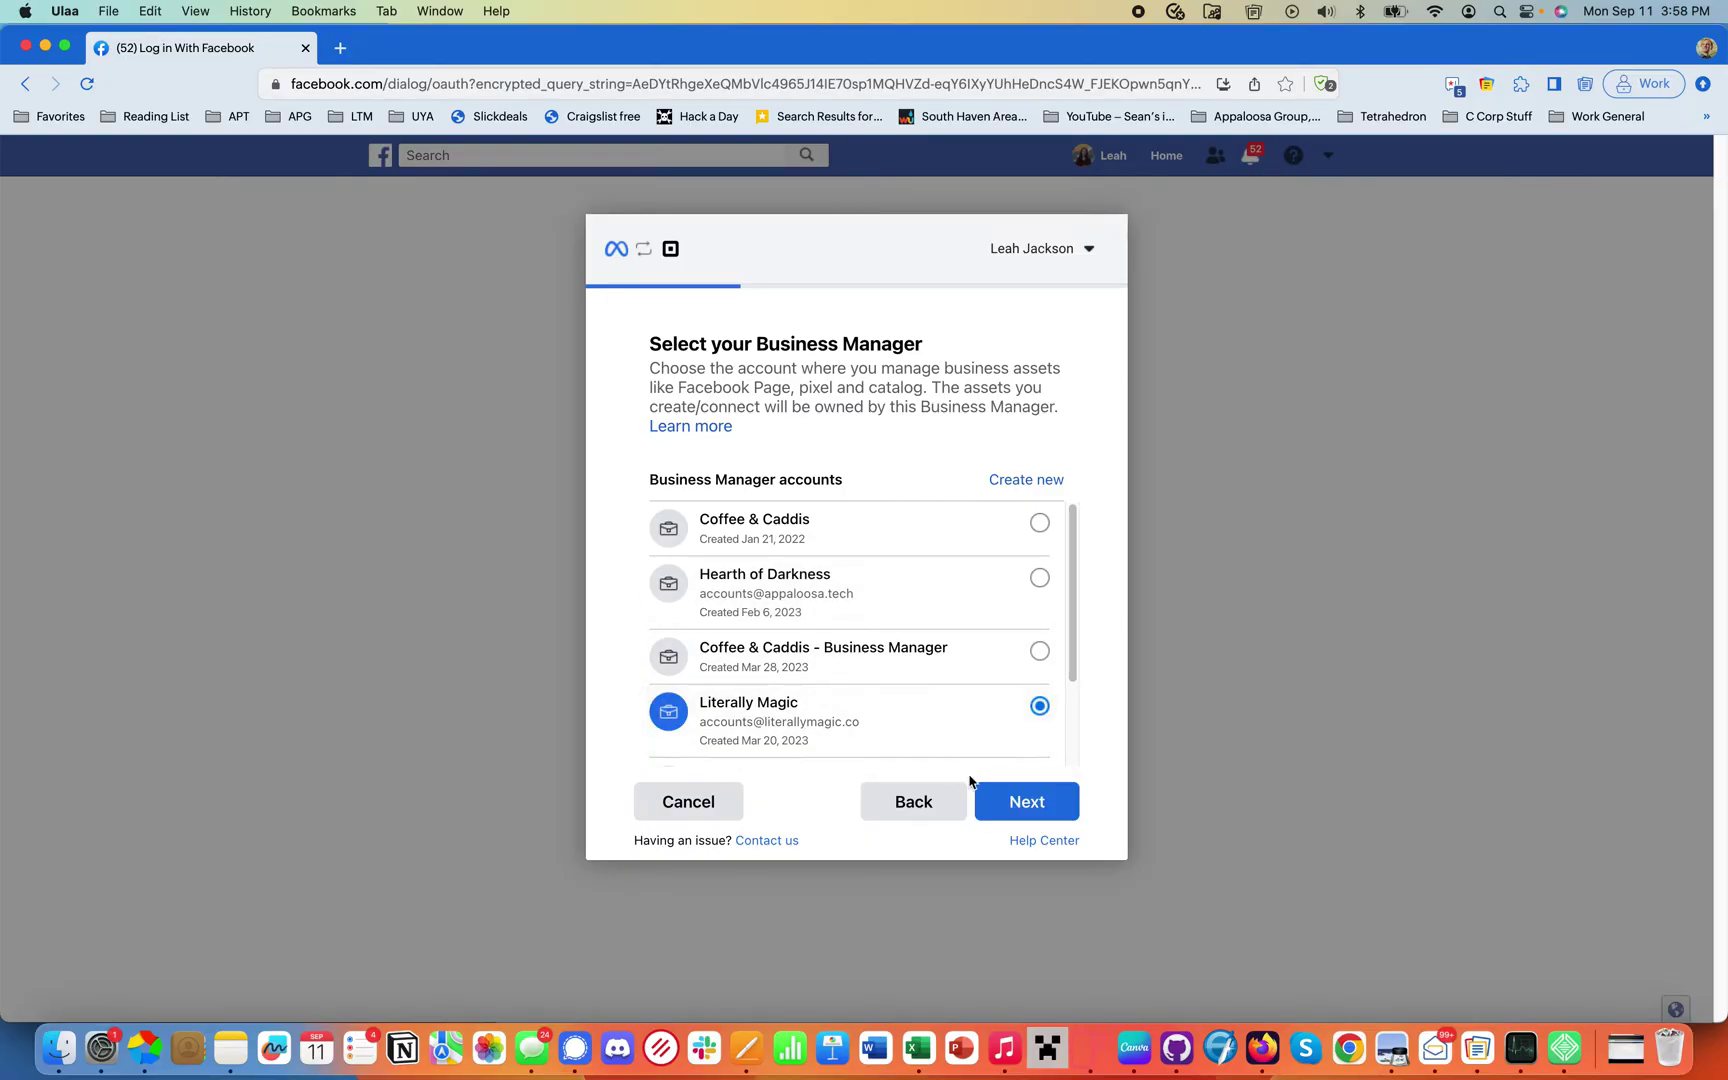
left_click(1024, 803)
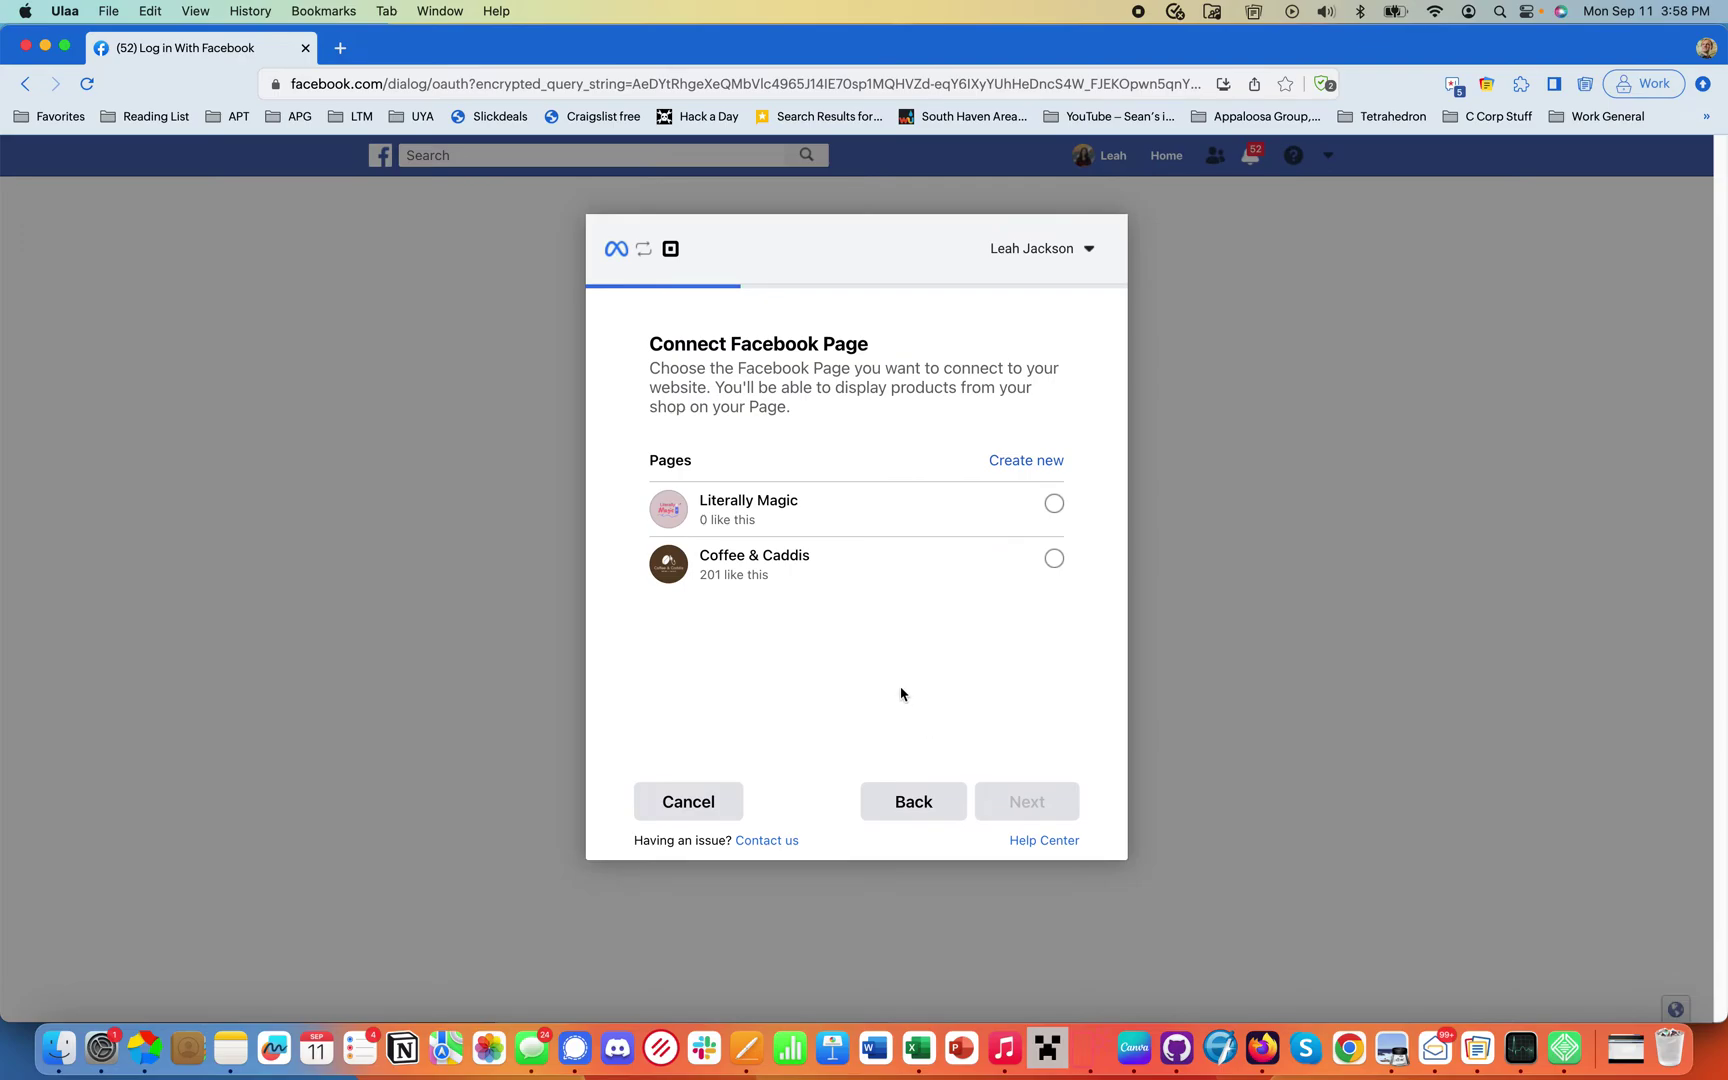
left_click(933, 513)
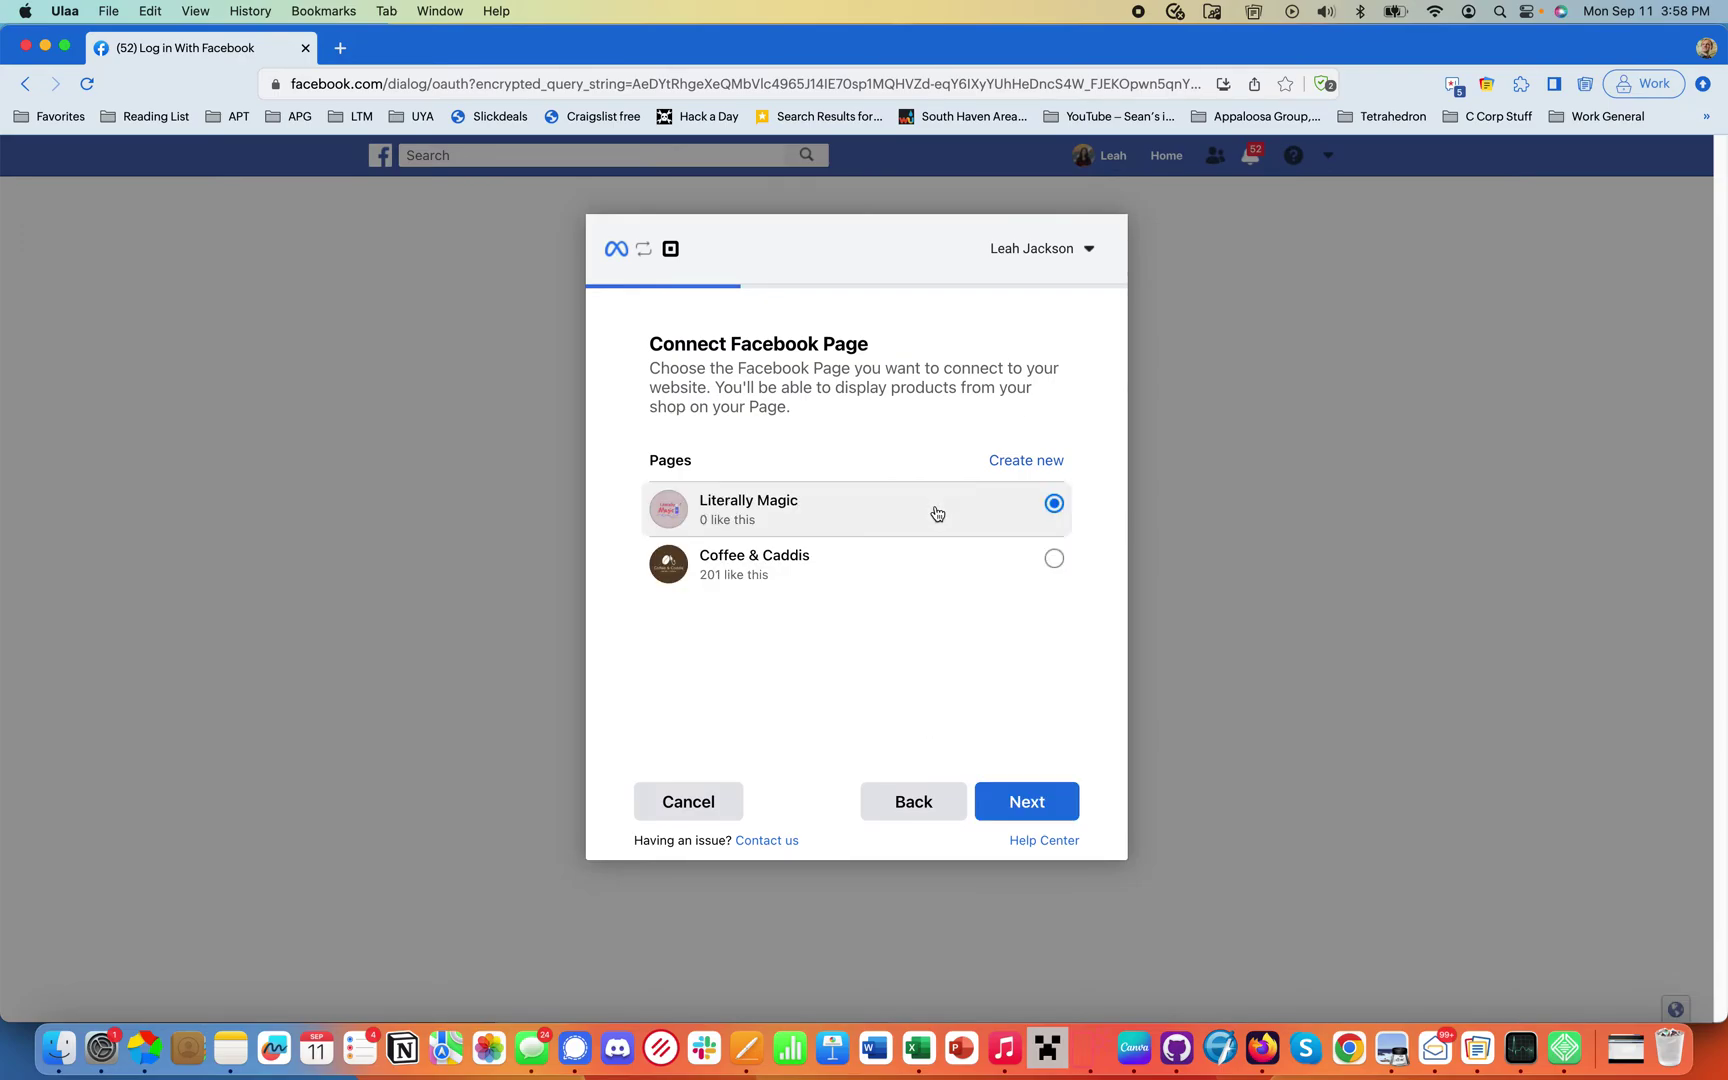
left_click(1024, 801)
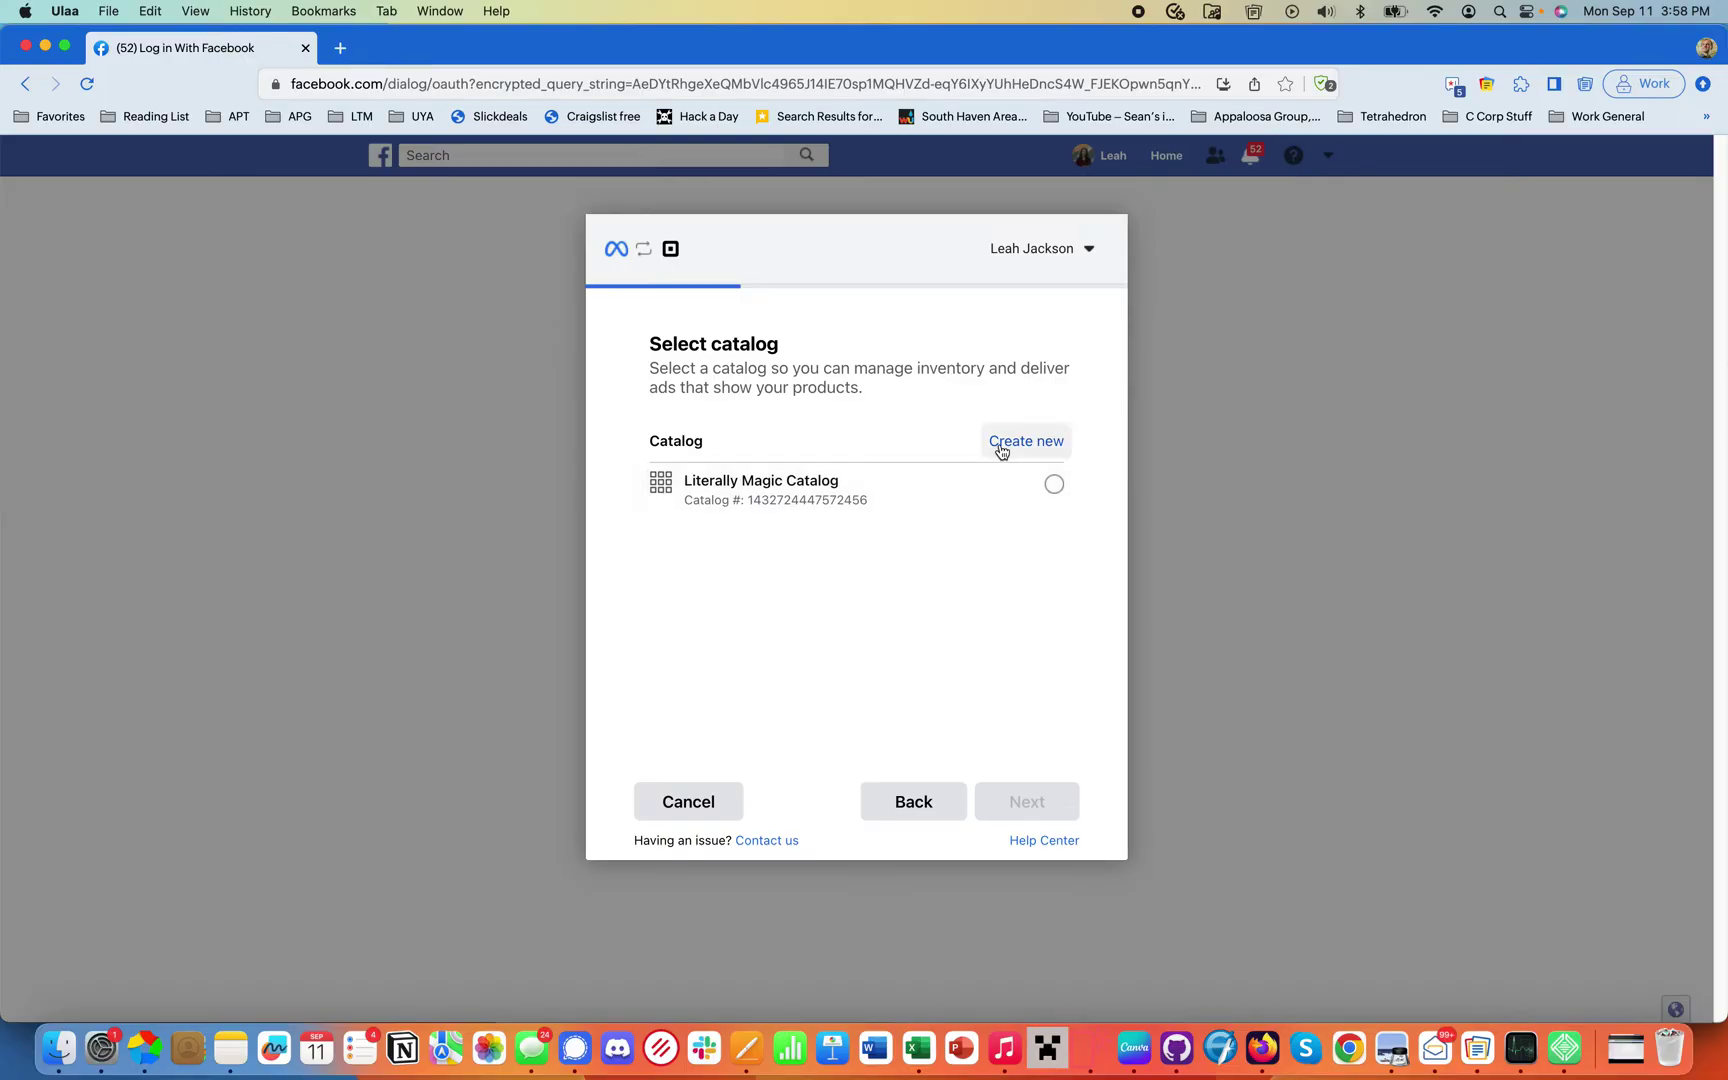
Select the Literally Magic catalog, ad account and Meta Pixel, reaching Confirm settings.
left_click(970, 496)
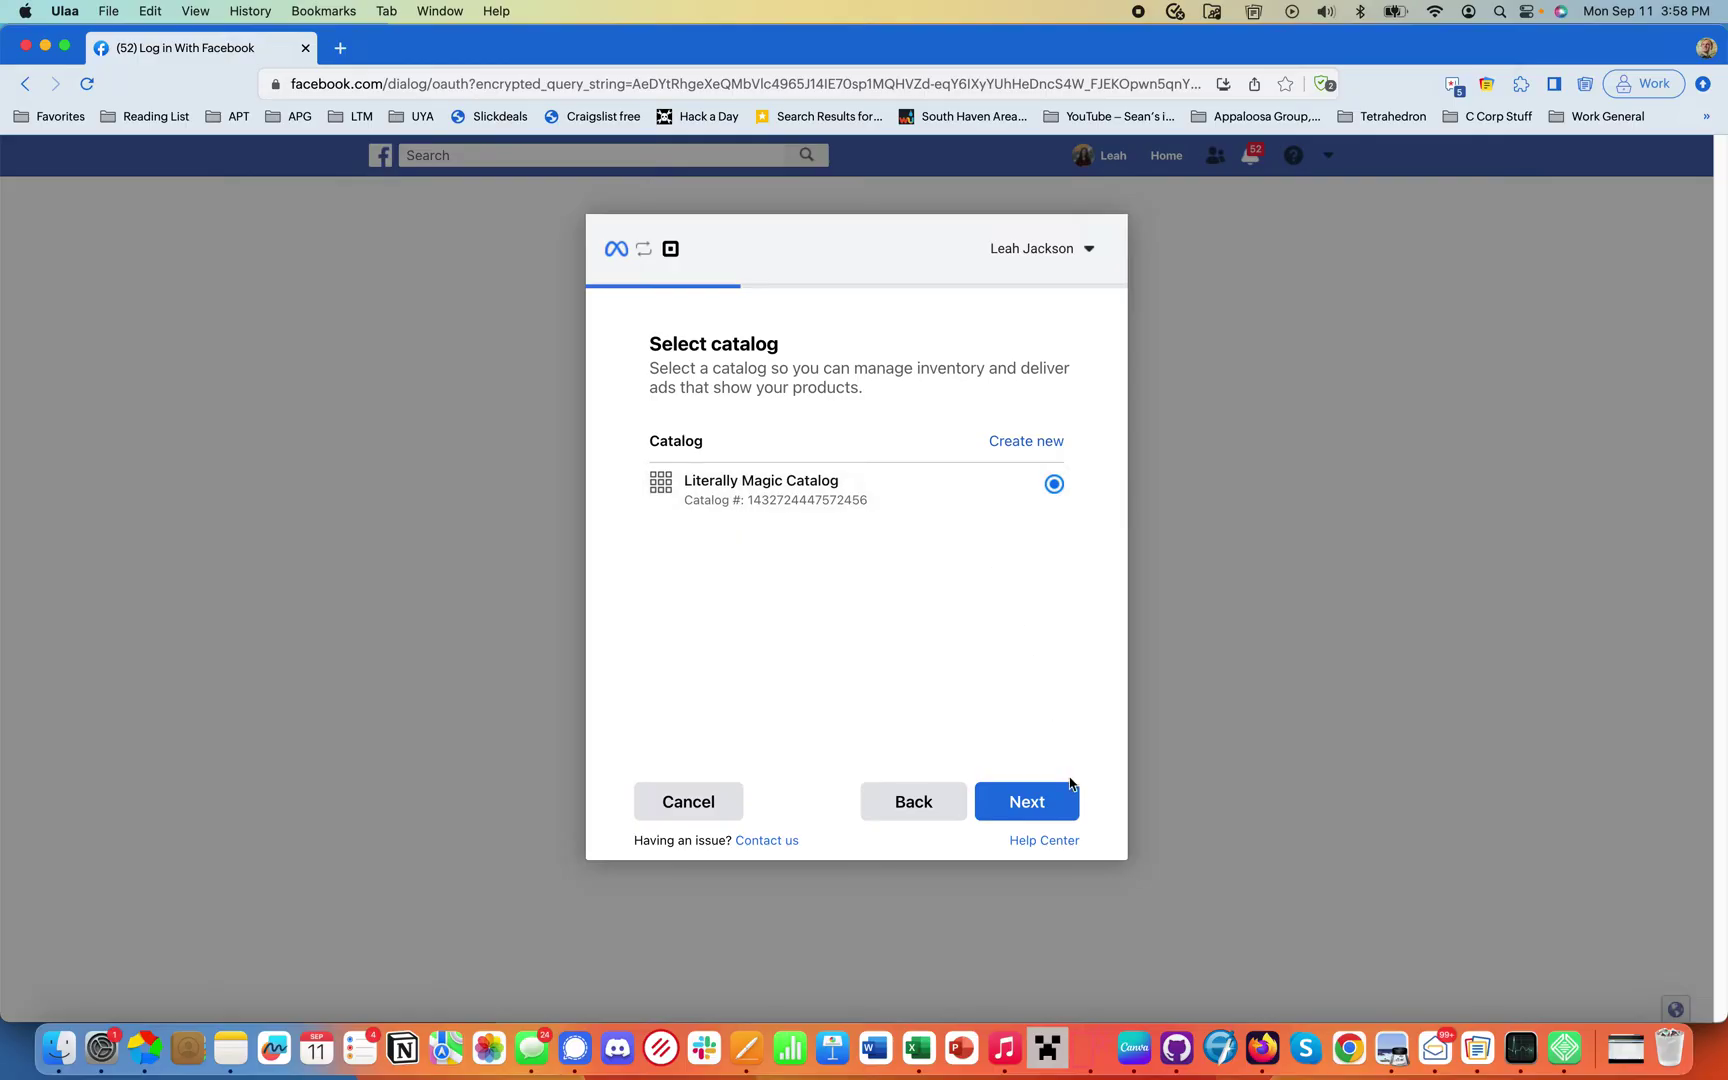
left_click(1030, 800)
scroll(937, 567, "down", 1)
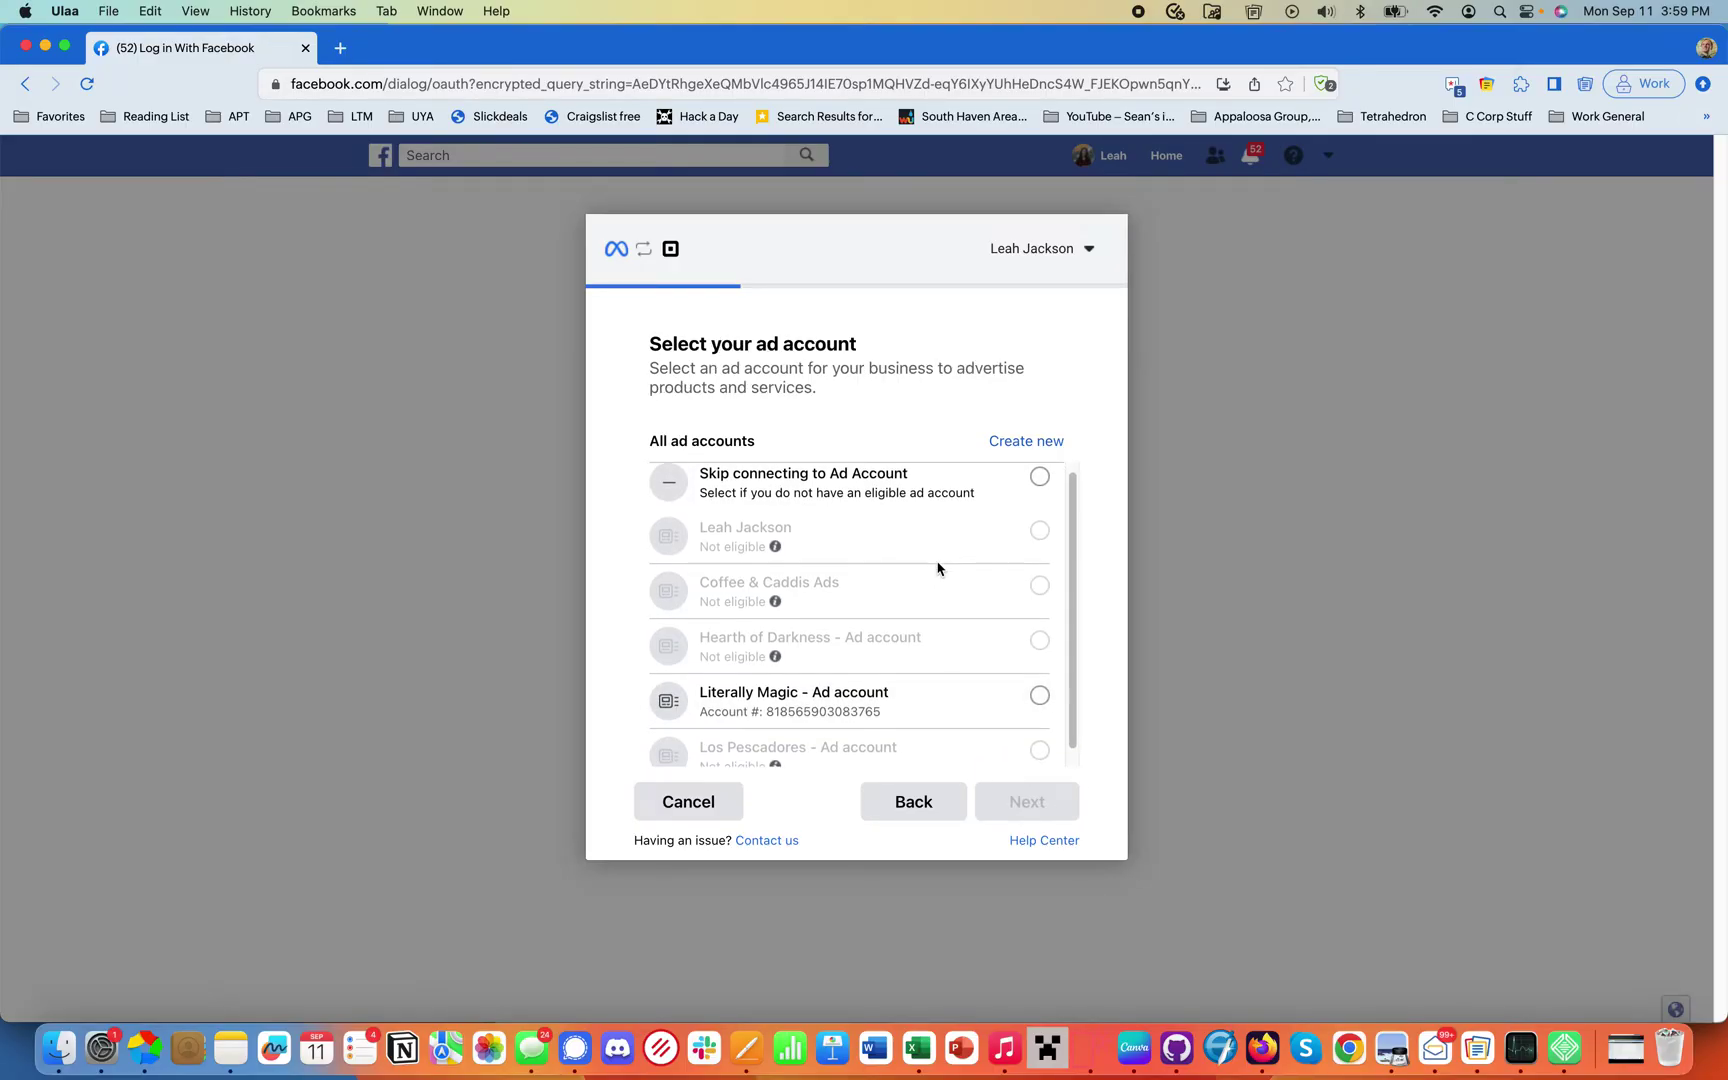
mouse_move(936, 572)
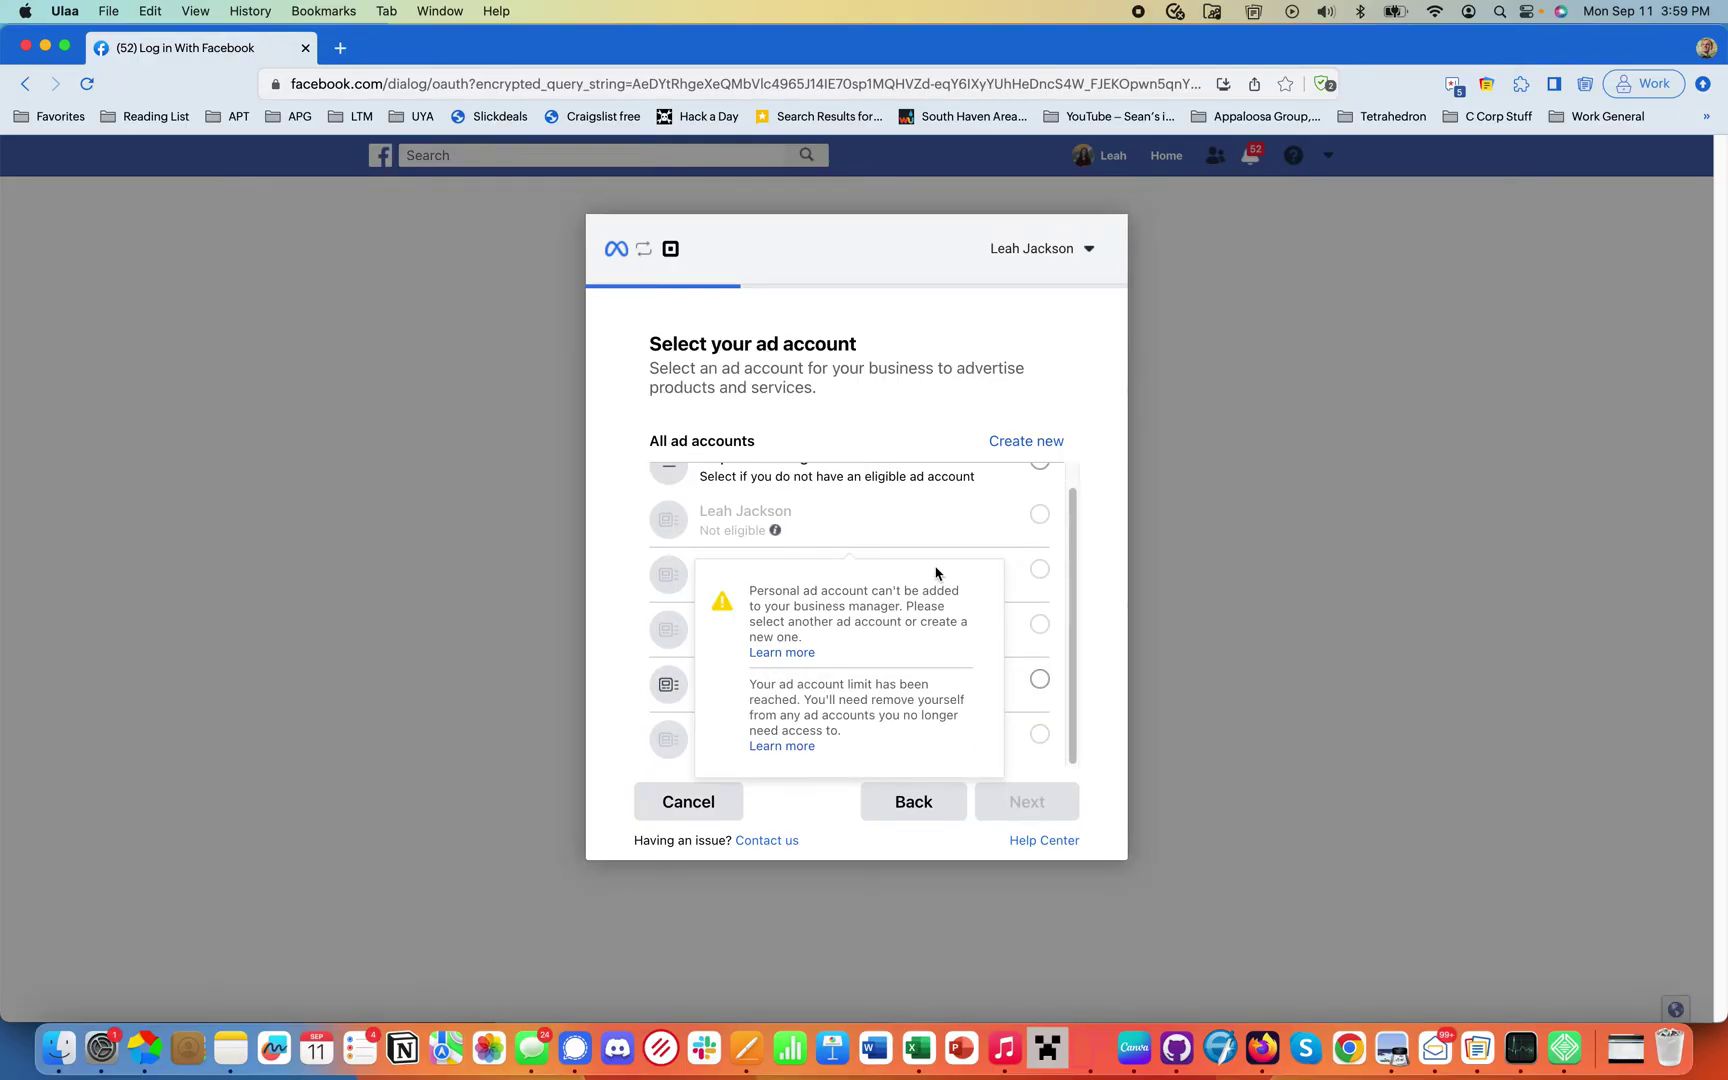
left_click(1033, 679)
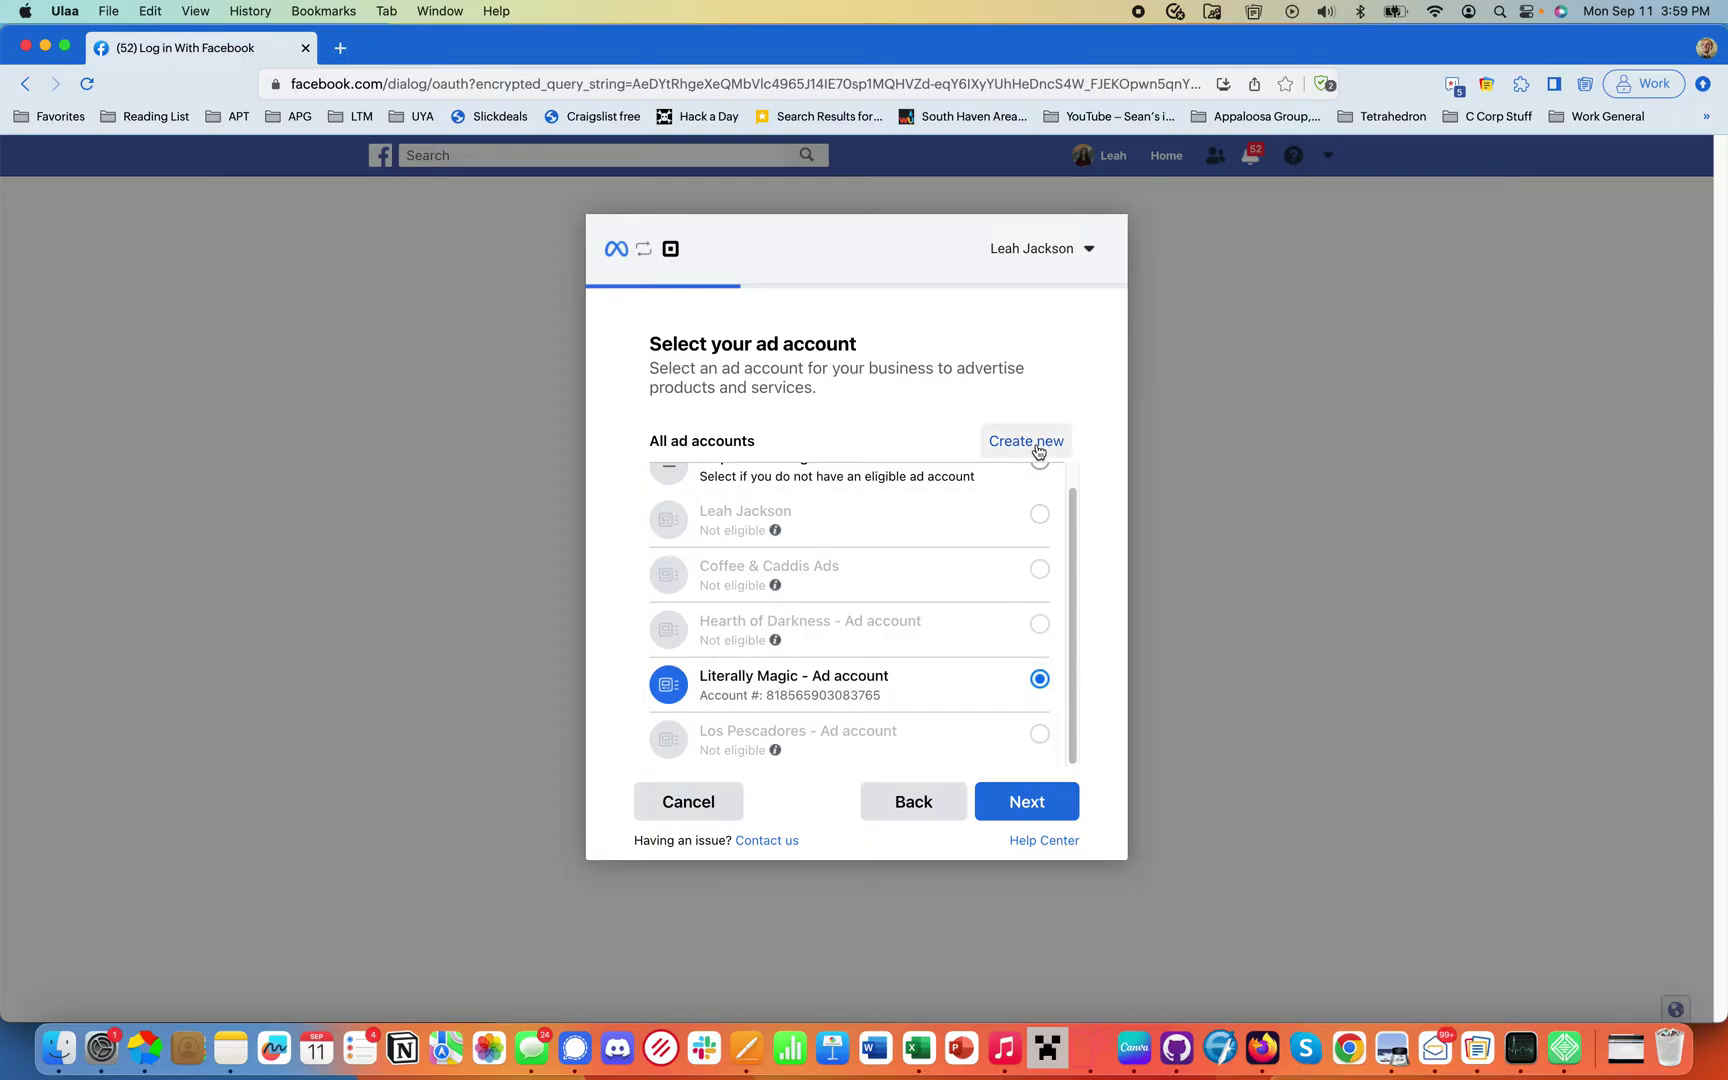
left_click(1028, 800)
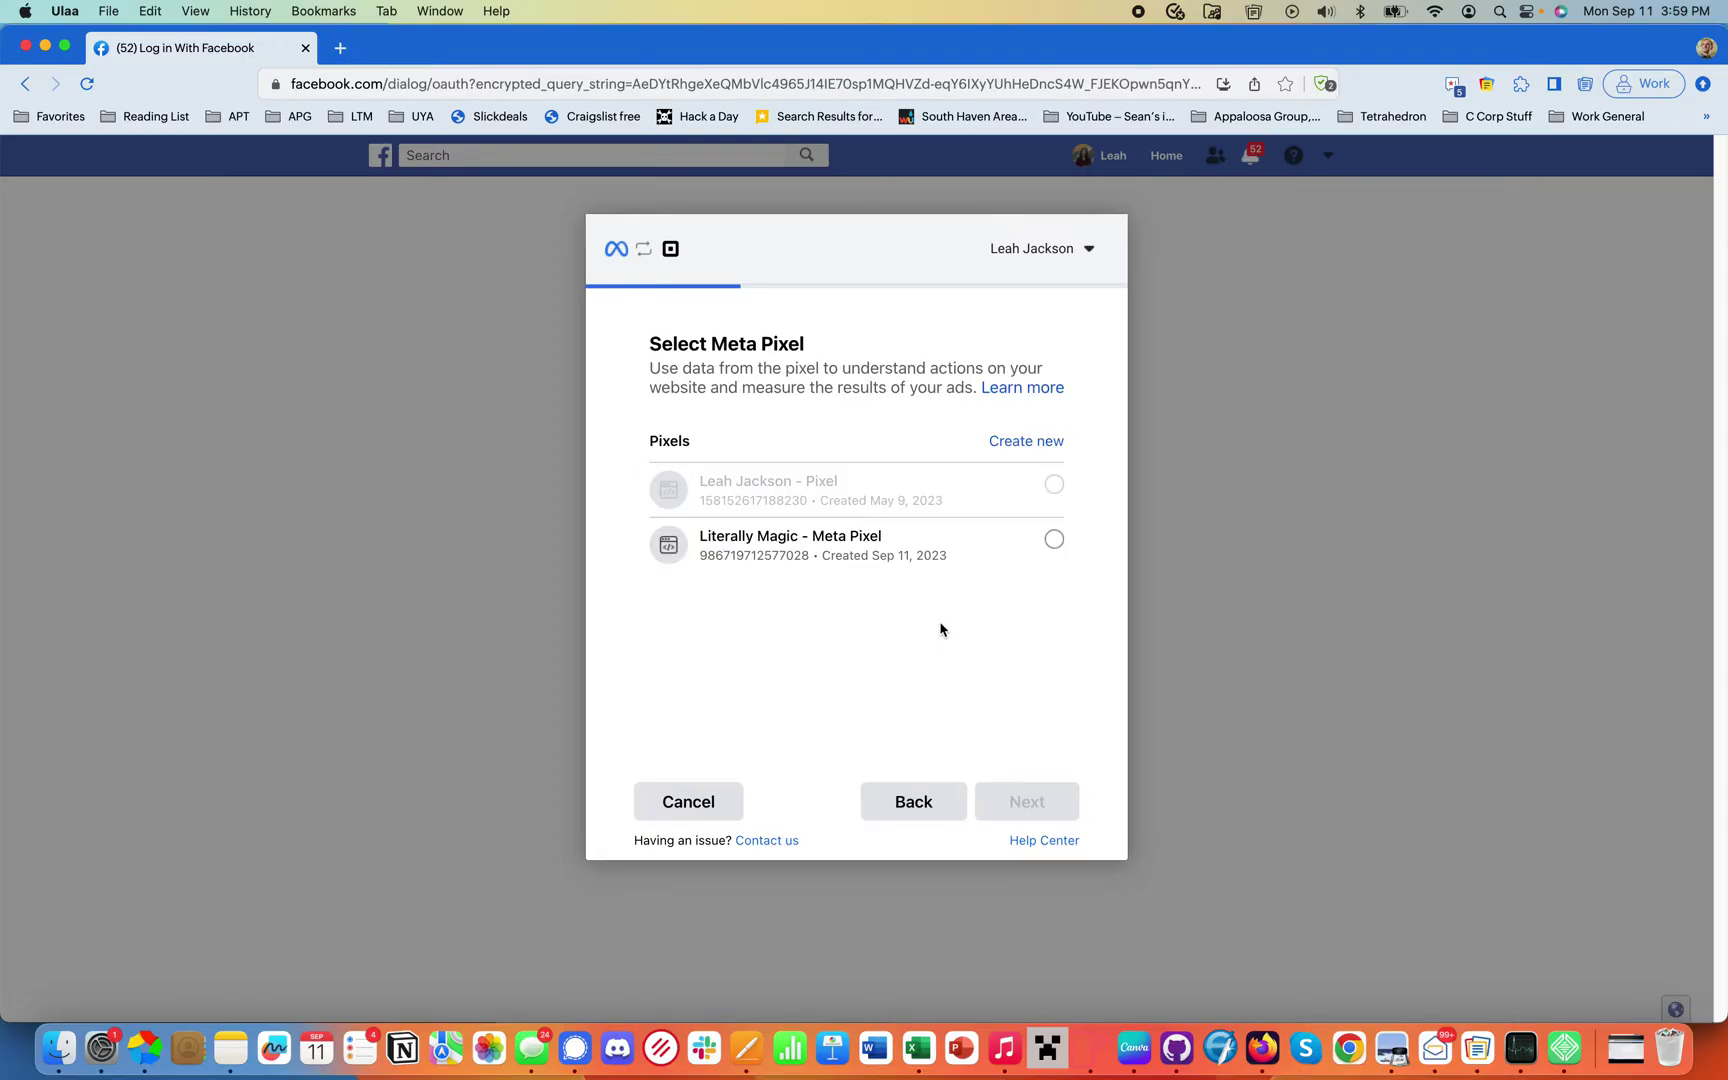
left_click(945, 545)
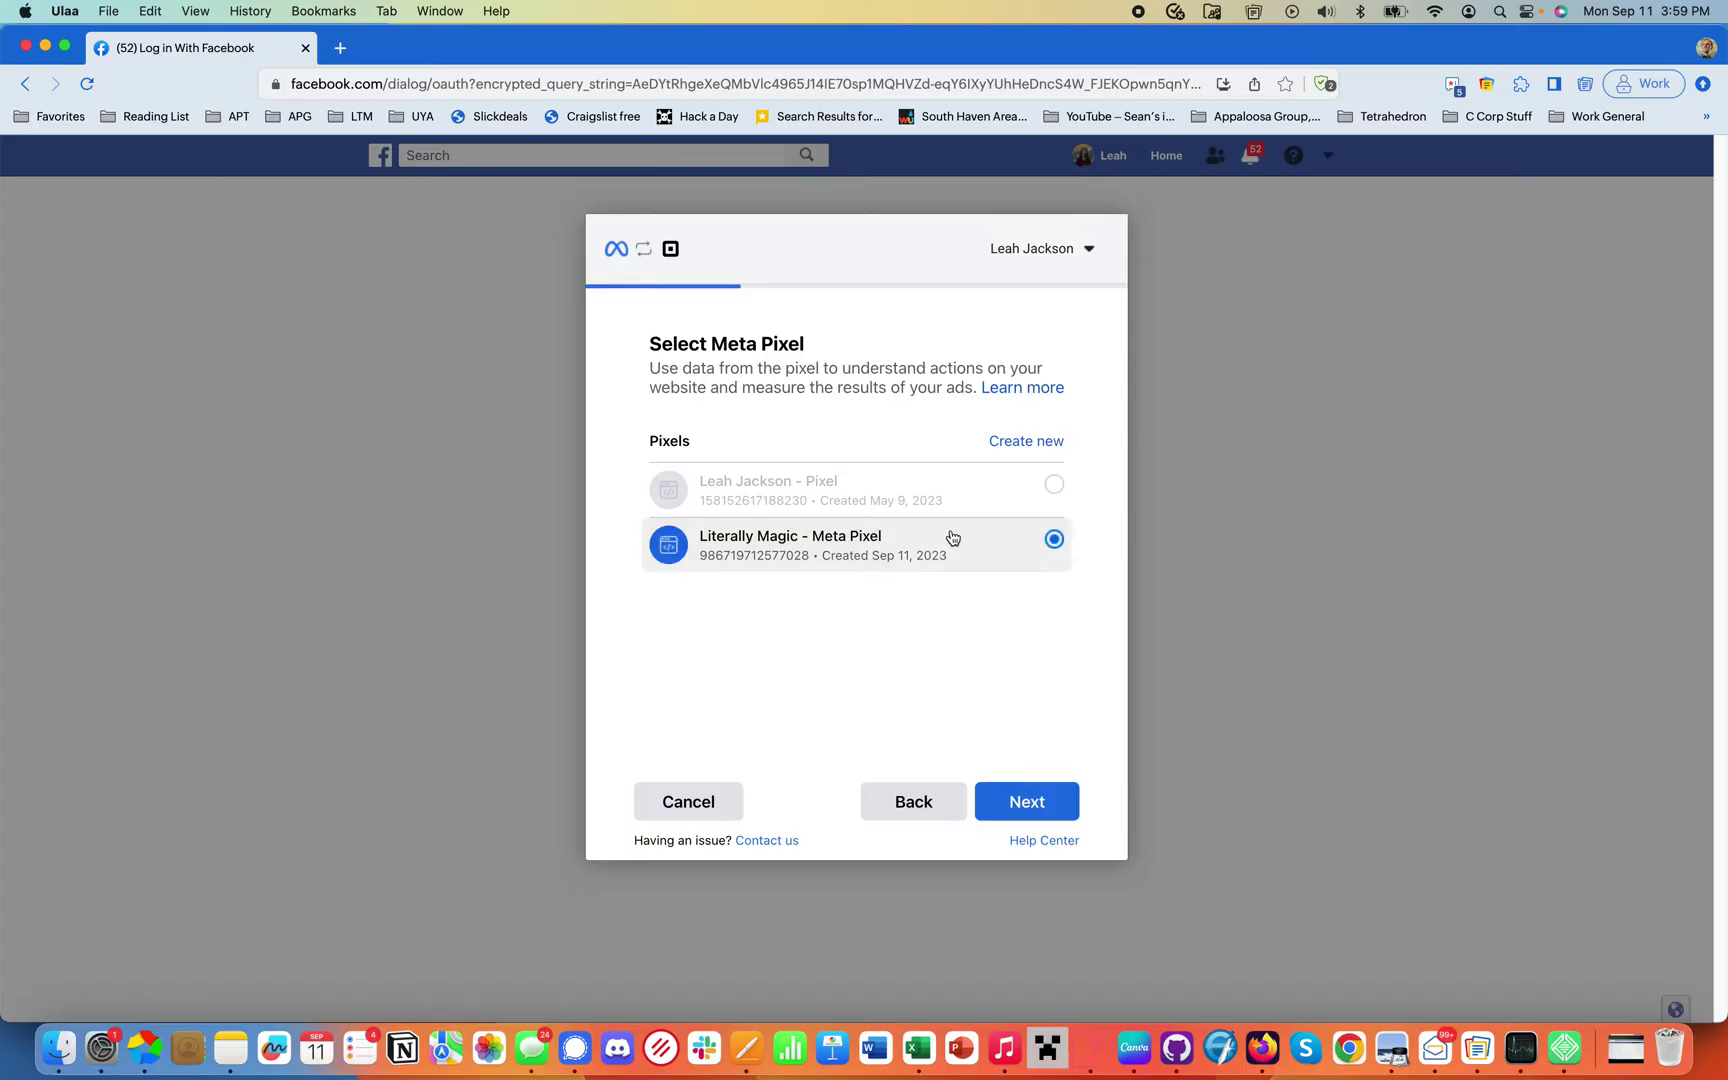
left_click(1026, 802)
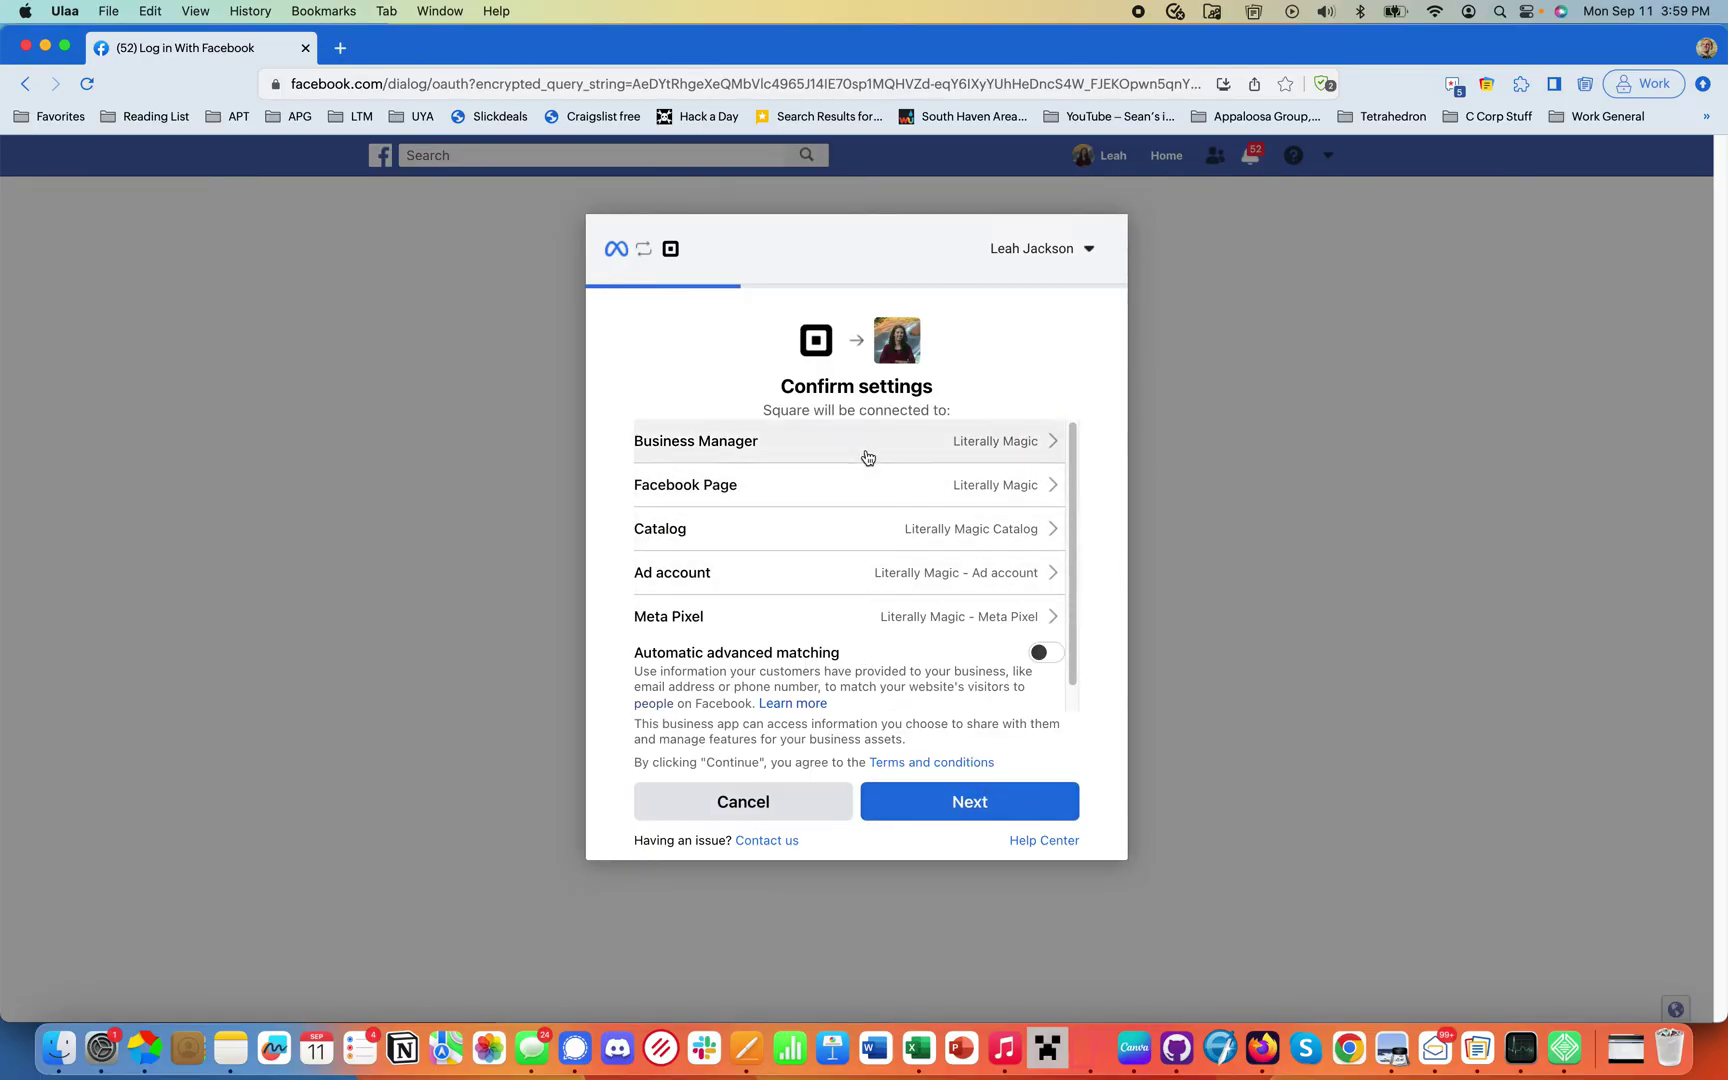
Preview the permissions Square will receive, then go back to the Confirm settings page.
left_click(955, 803)
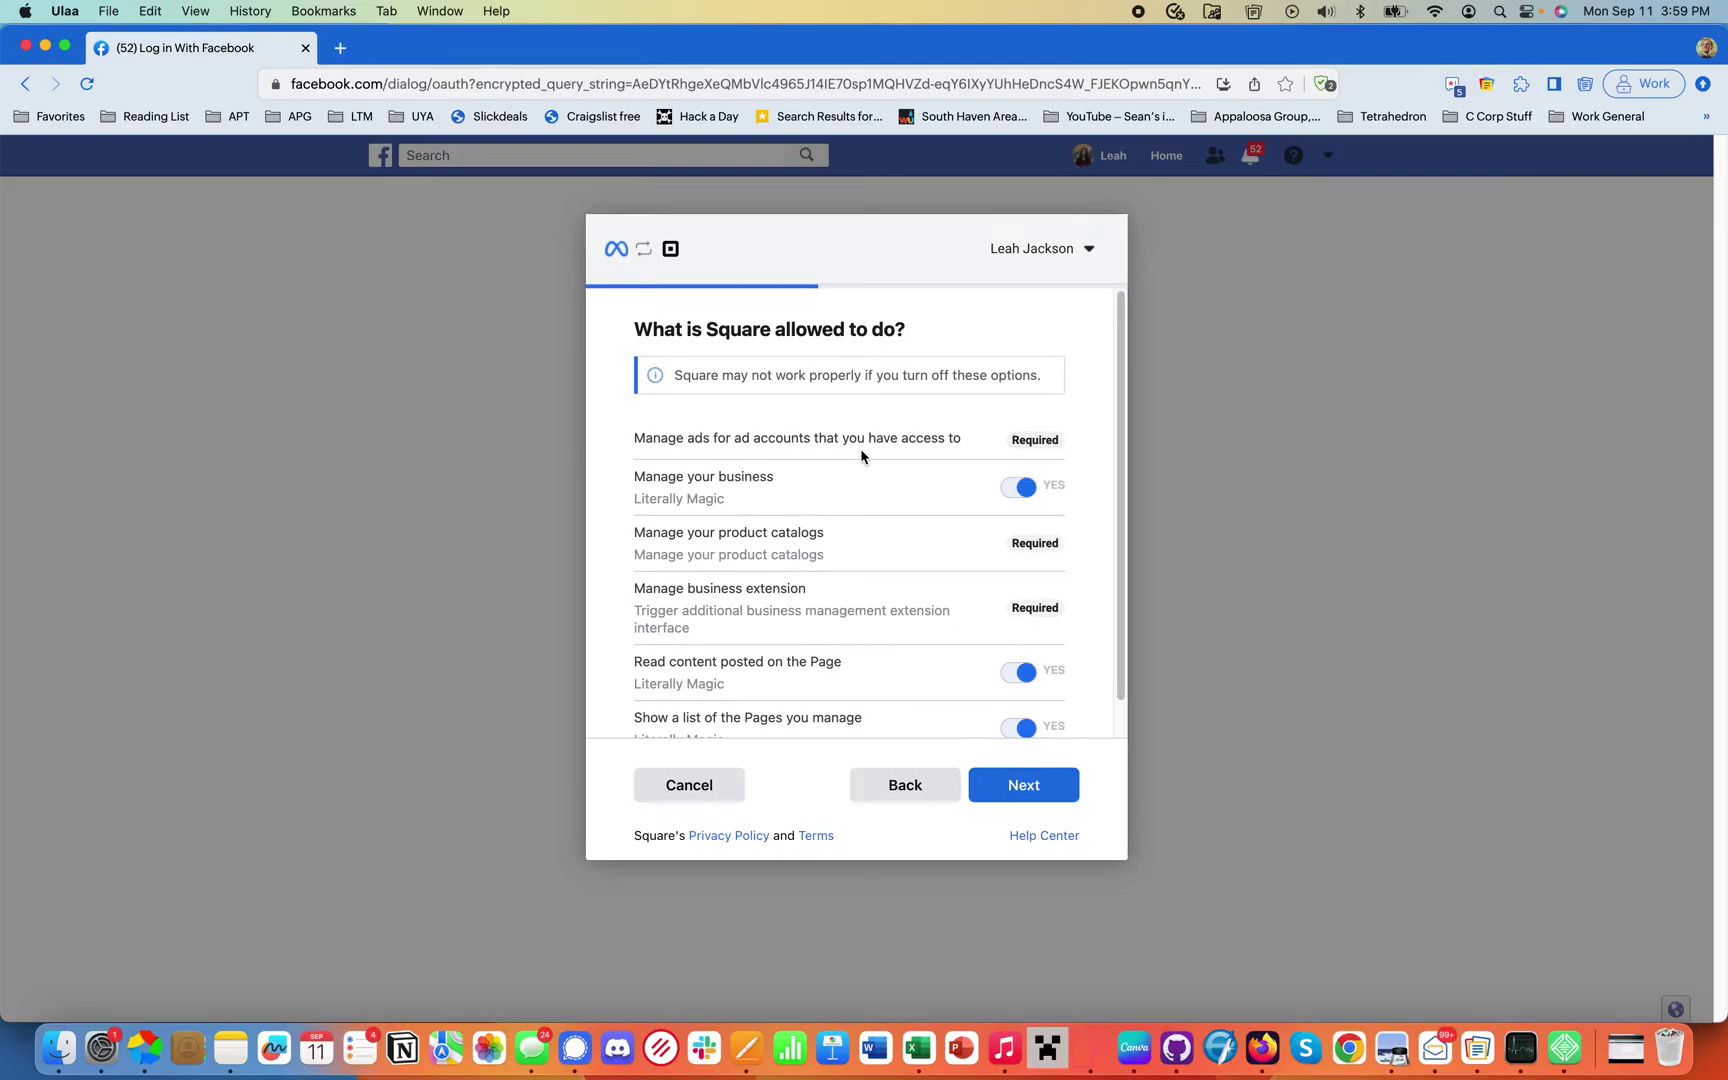
scroll(861, 455, "down", 1)
scroll(916, 472, "up", 1)
left_click(946, 785)
scroll(948, 679, "down", 1)
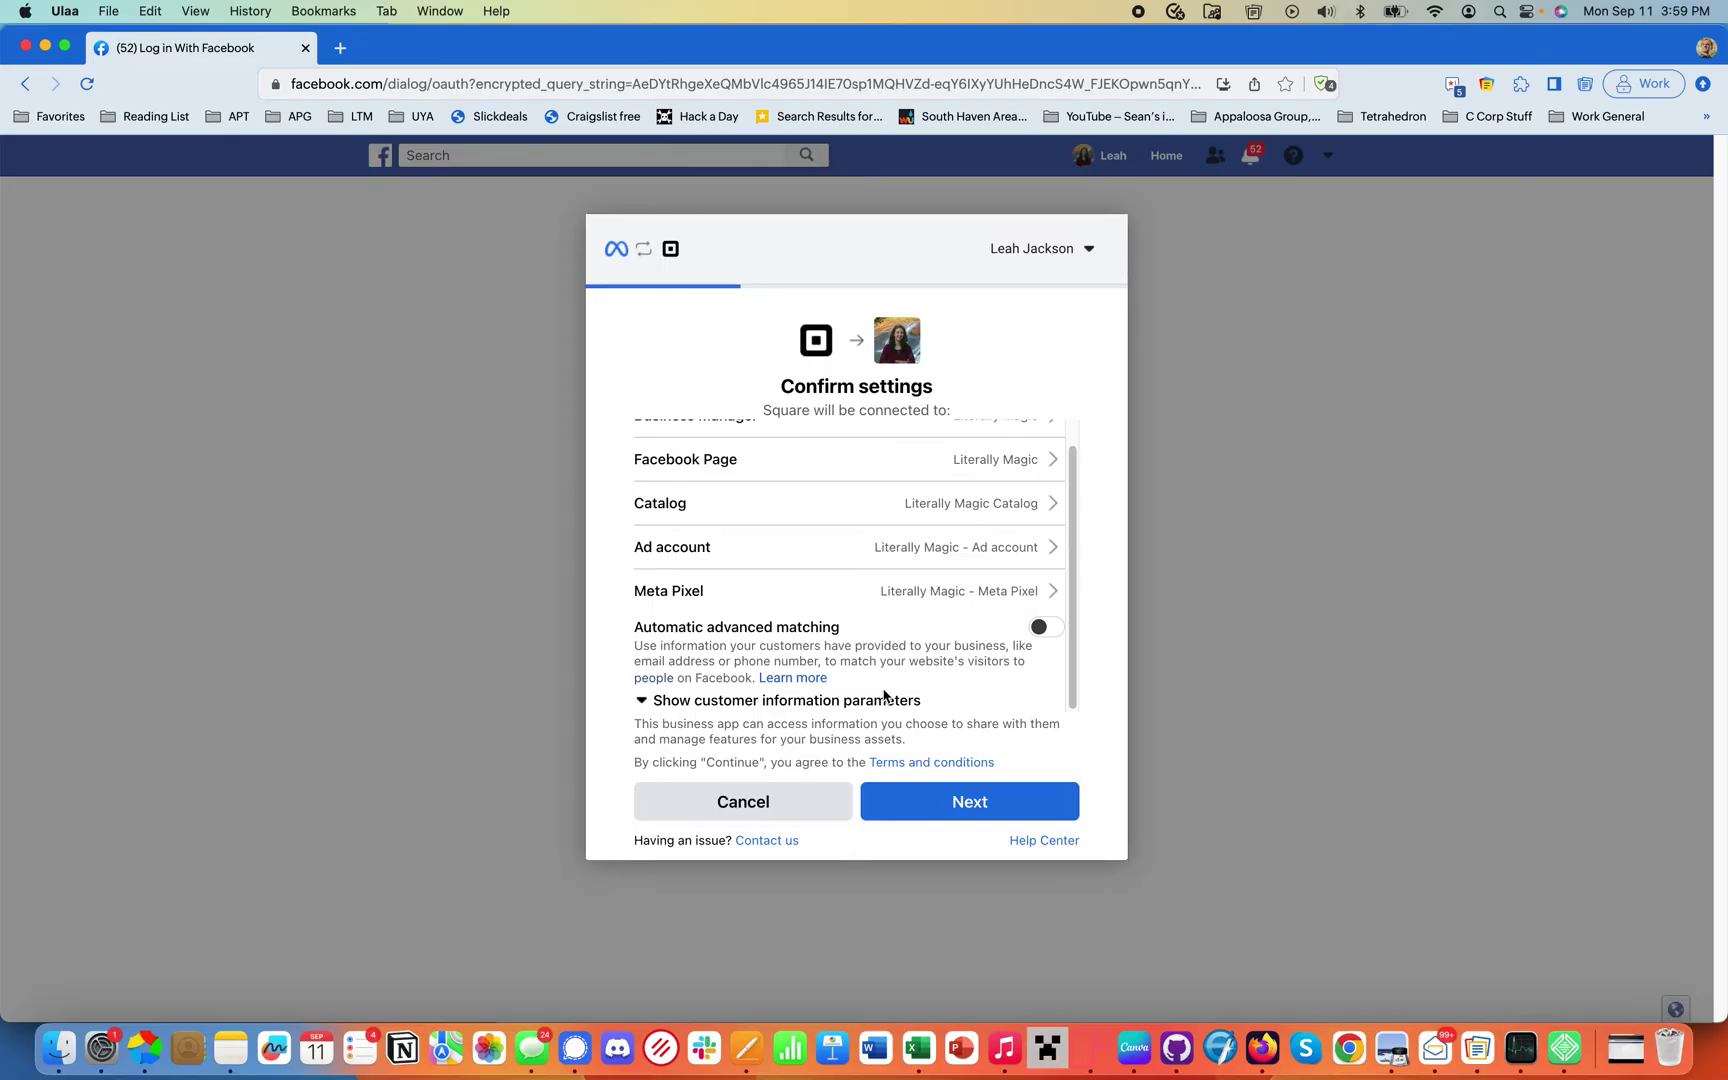
Review and collapse the customer information parameters, accept the settings, and grant the listed permissions.
left_click(884, 699)
scroll(886, 688, "down", 4)
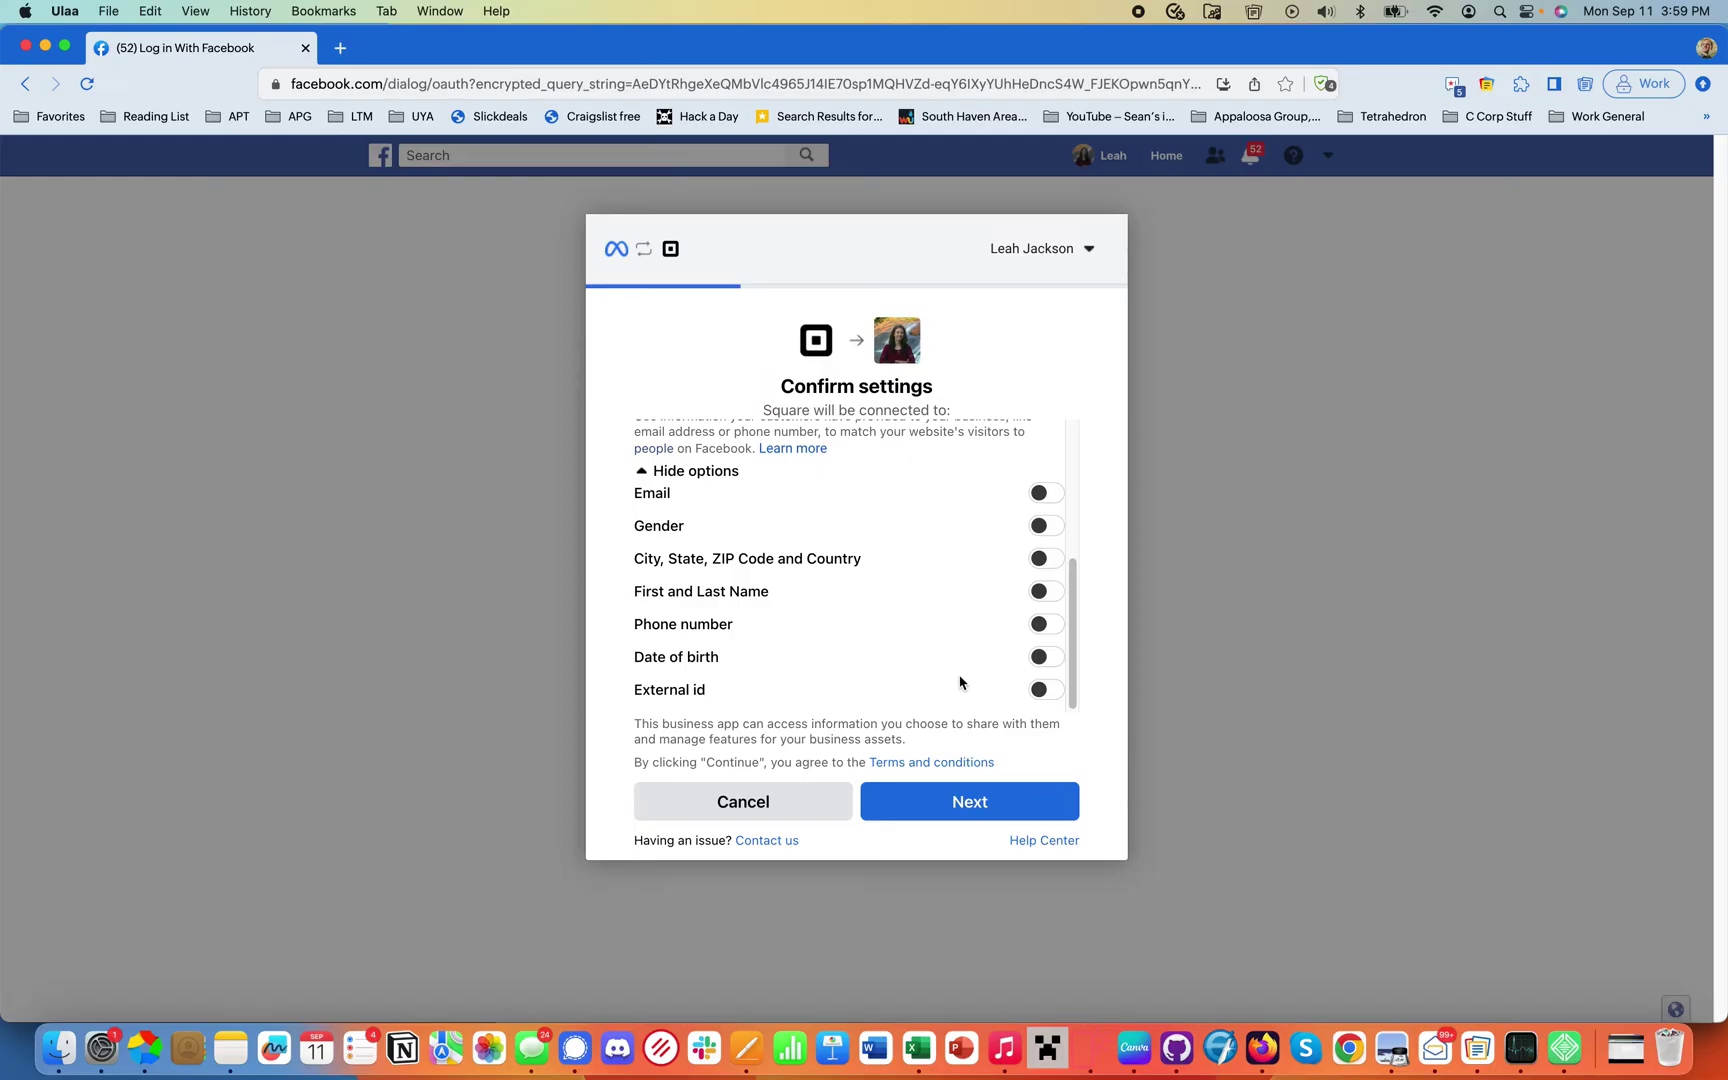
scroll(952, 600, "up", 1)
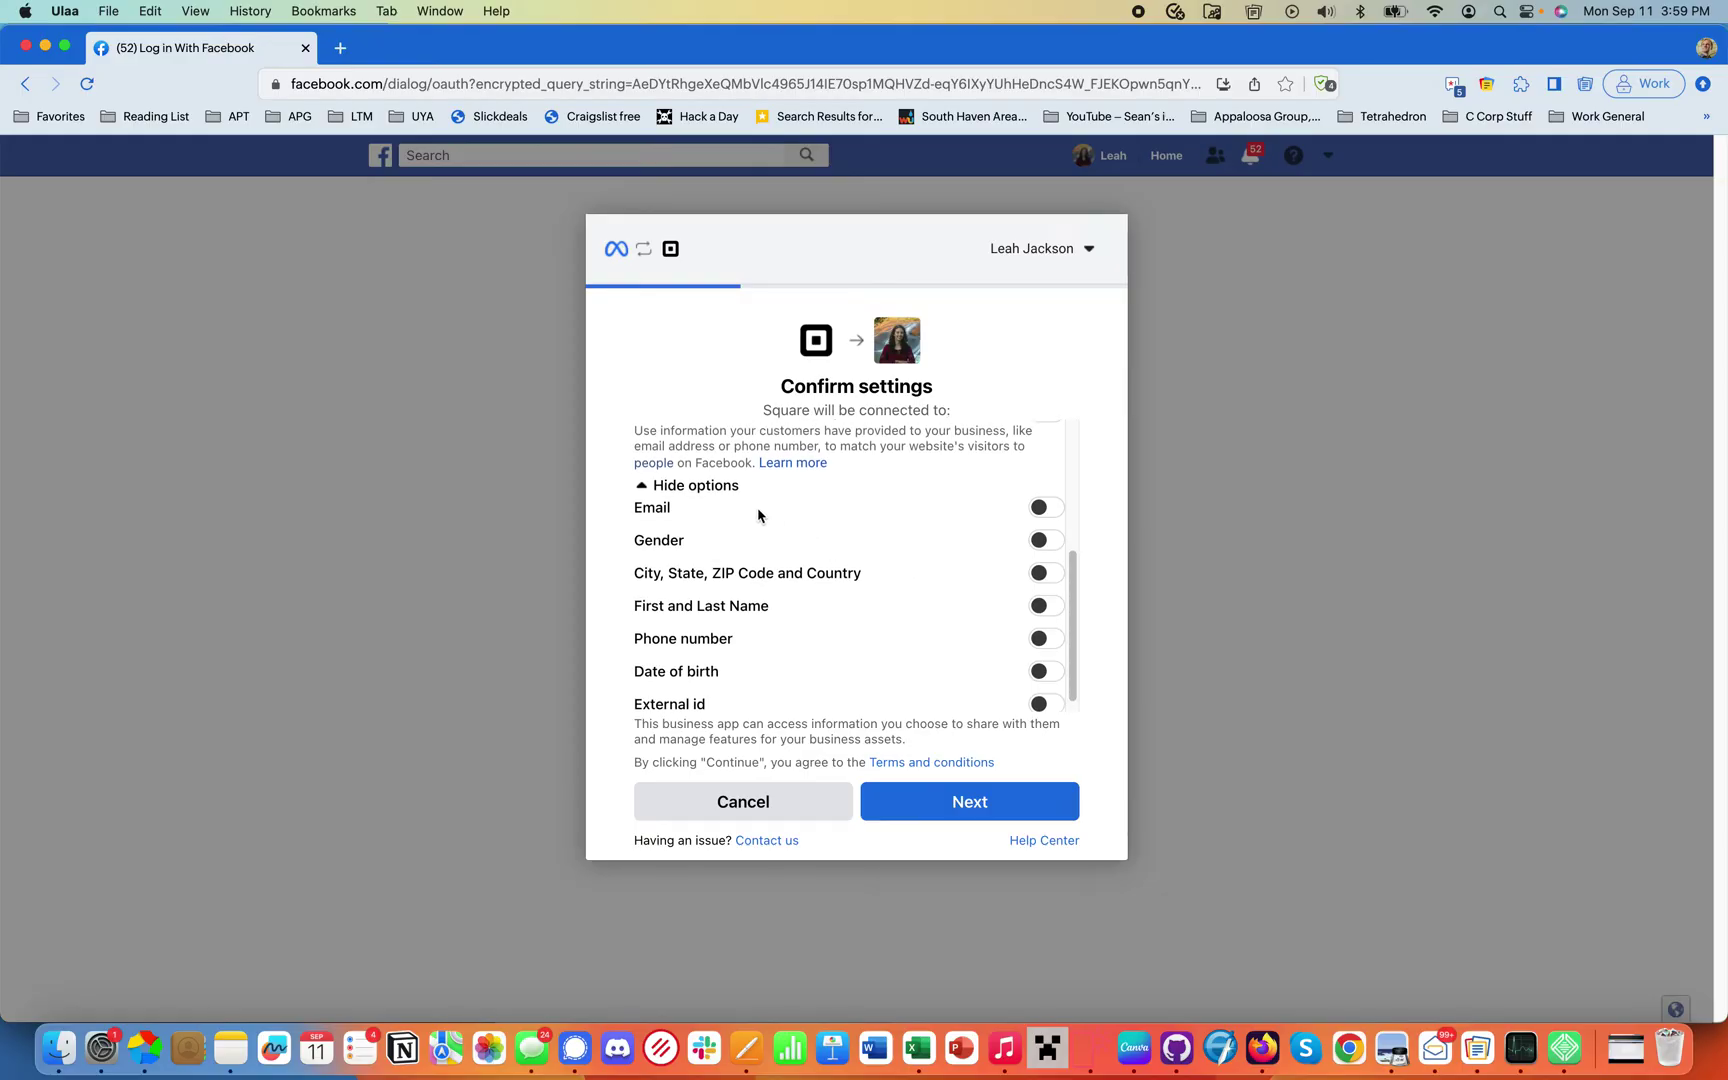
left_click(725, 492)
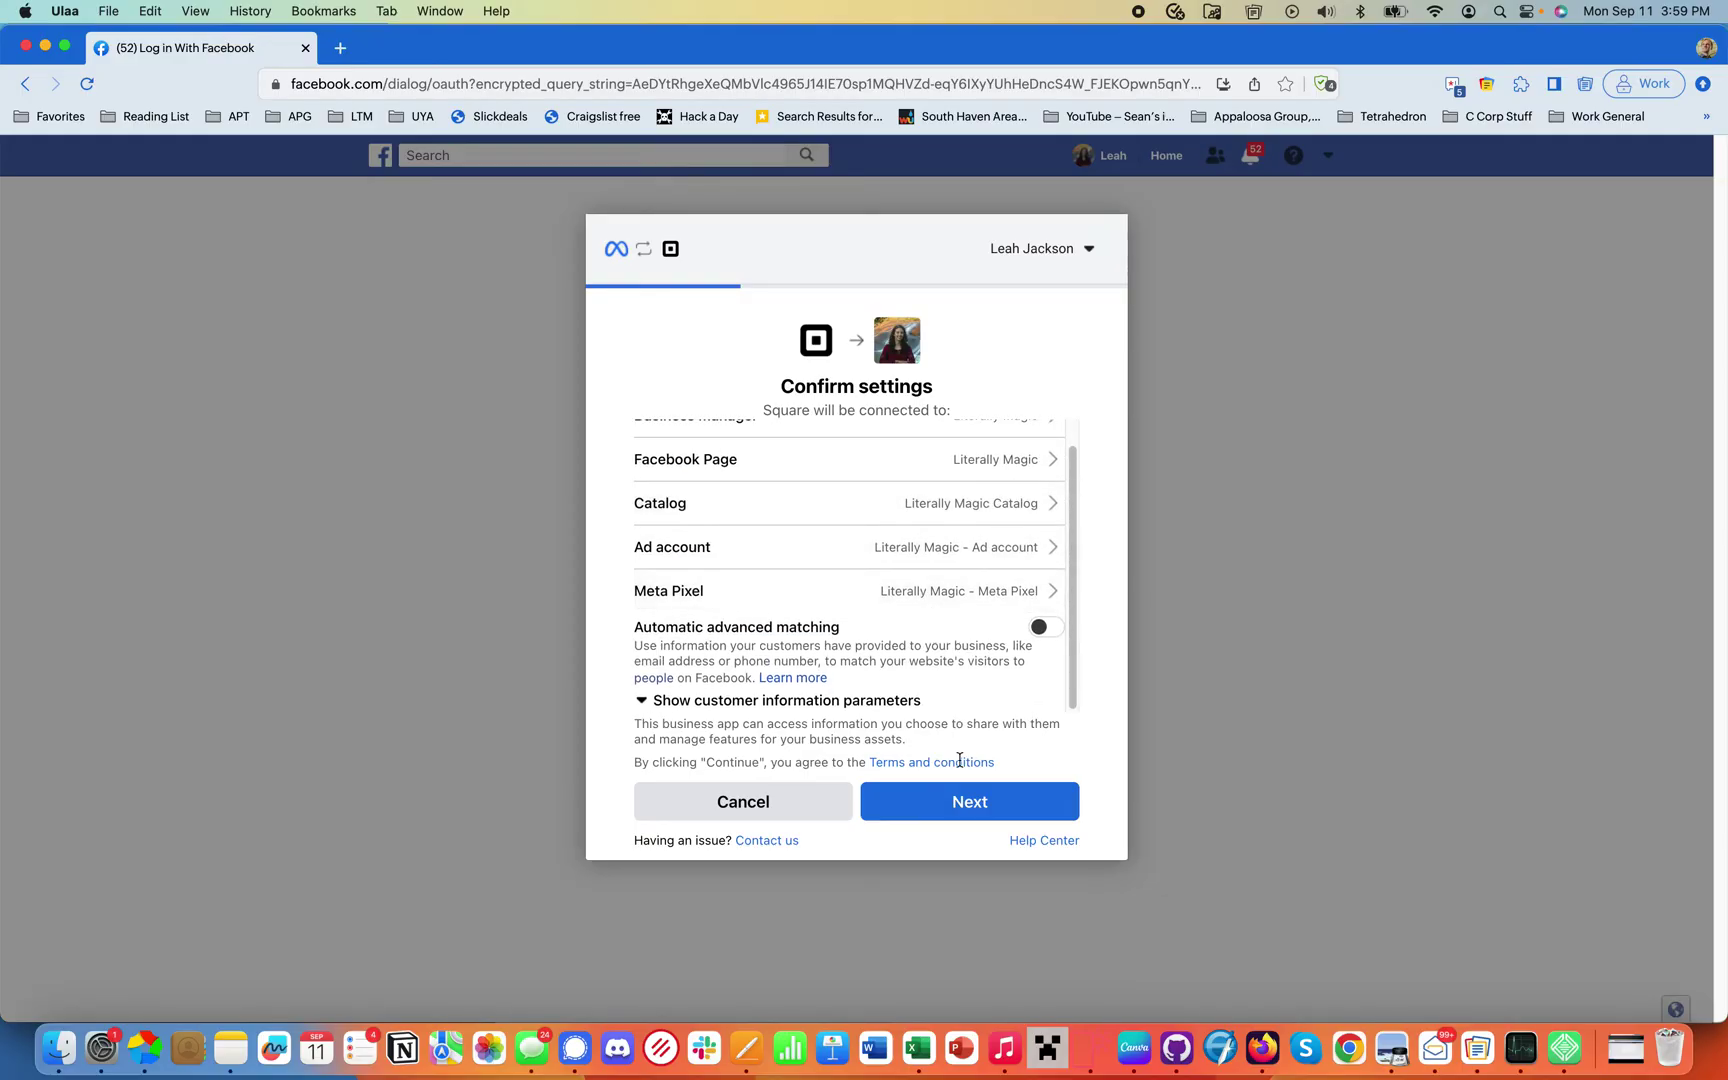
left_click(960, 803)
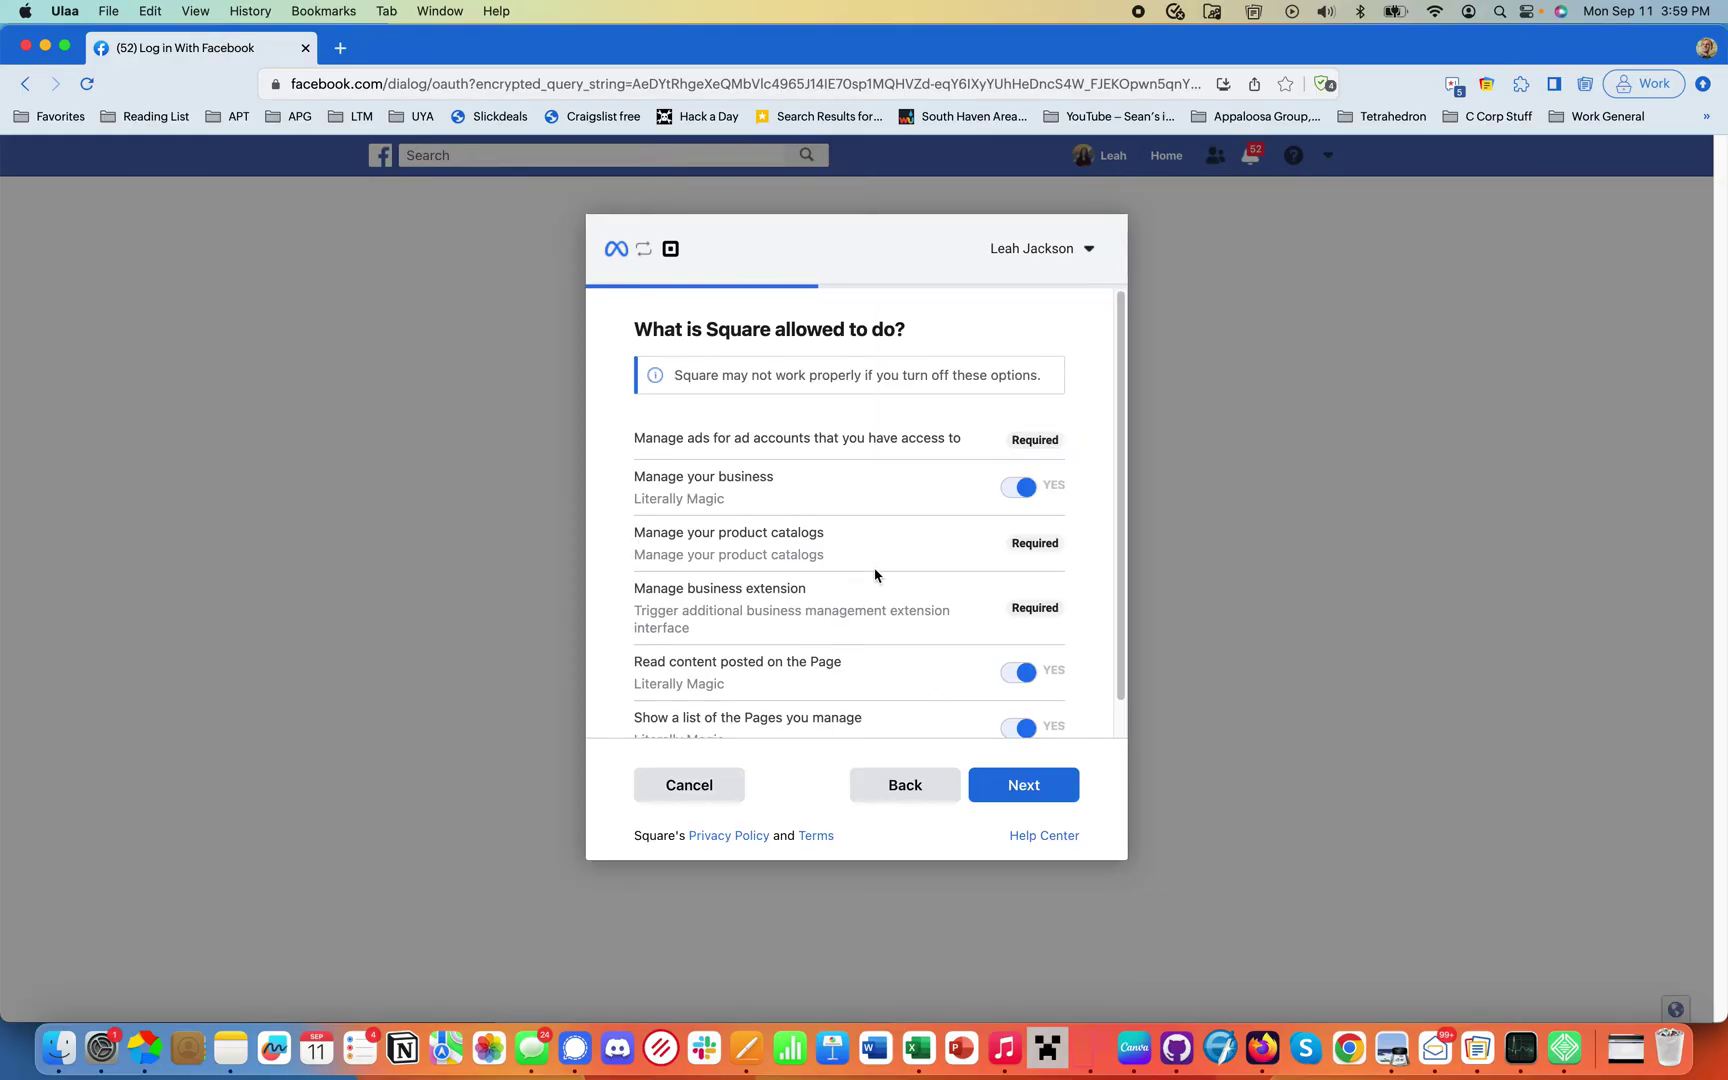
left_click(1020, 786)
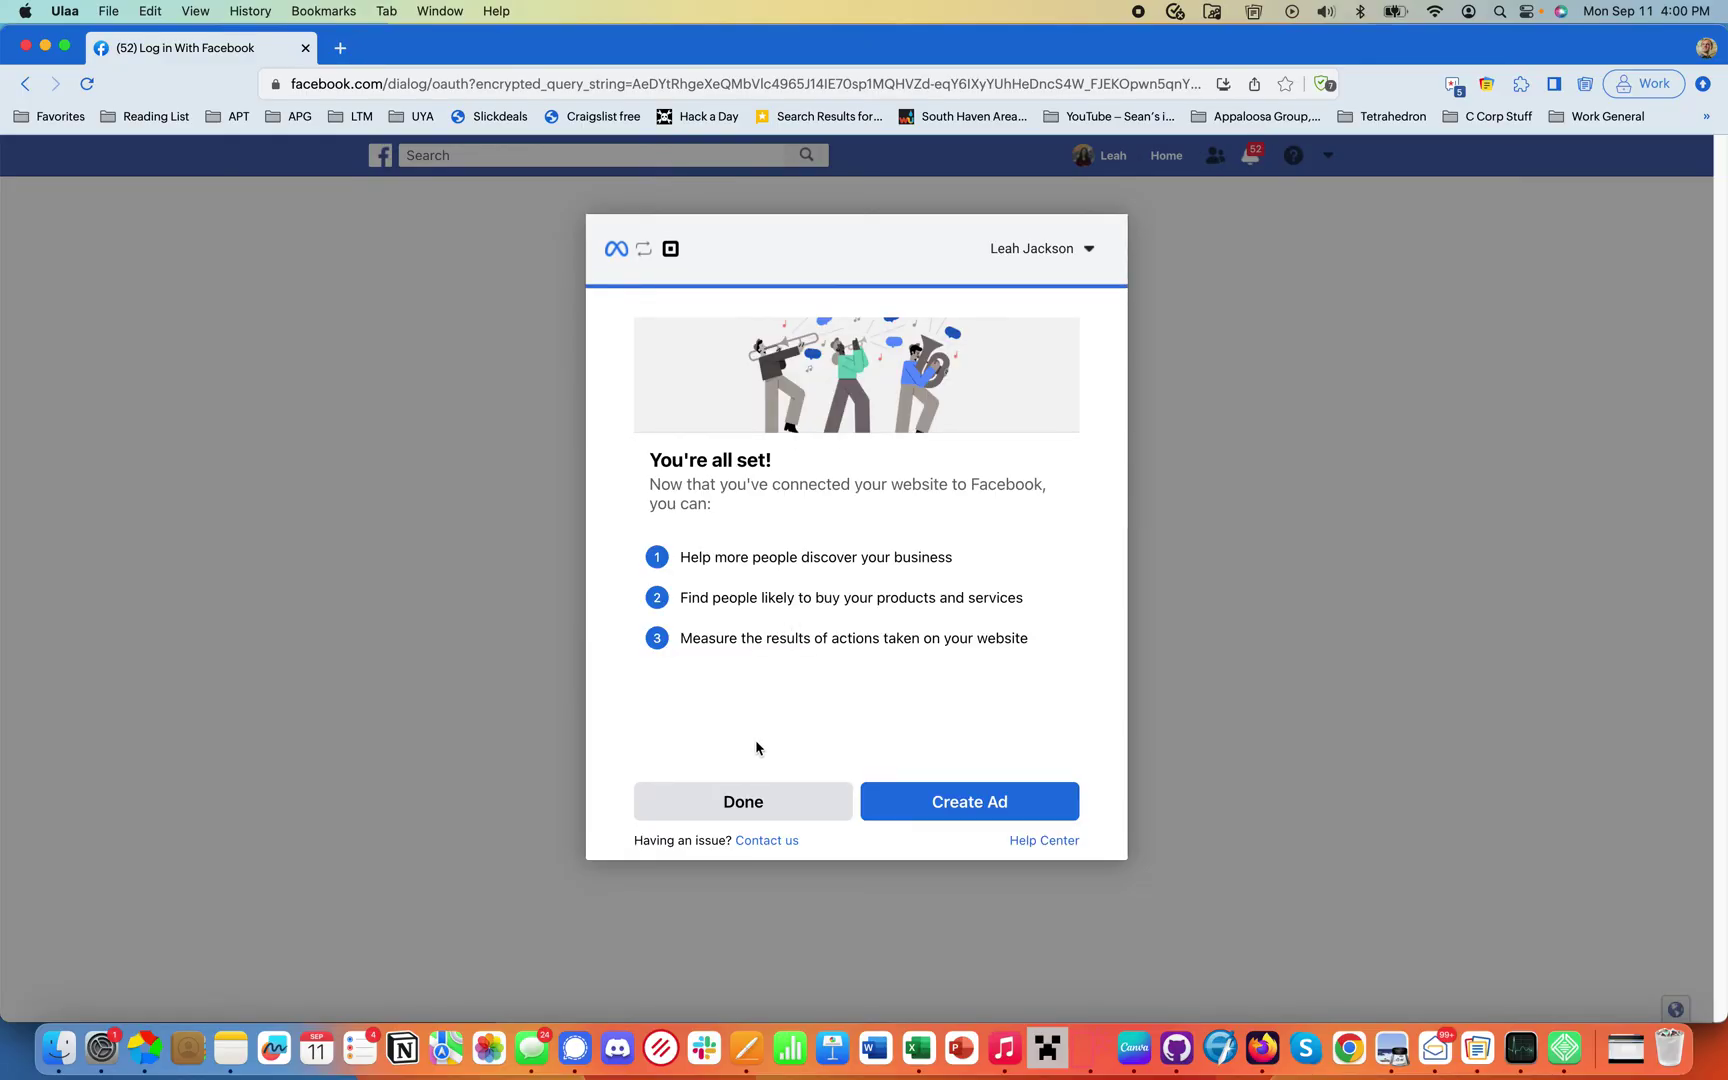
Complete the Facebook connection from the You're all set confirmation screen.
left_click(740, 798)
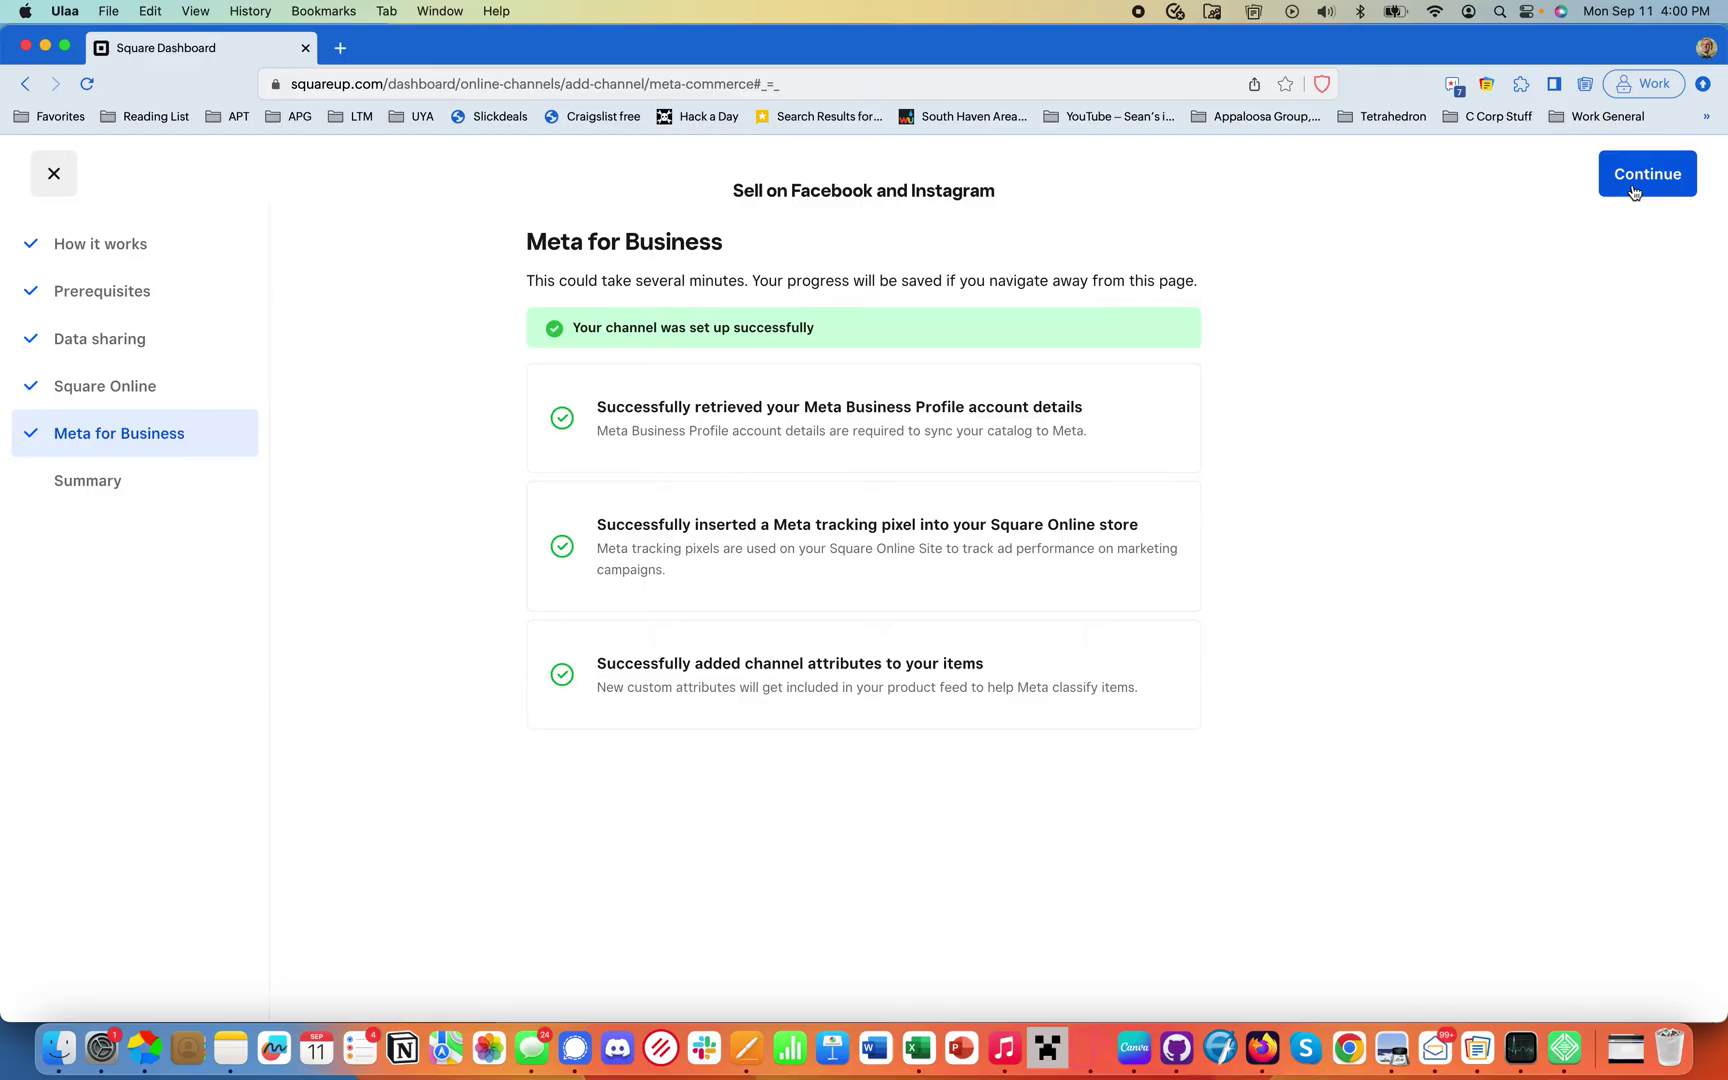
Continue from the successful Meta for Business step to the setup summary.
left_click(1632, 188)
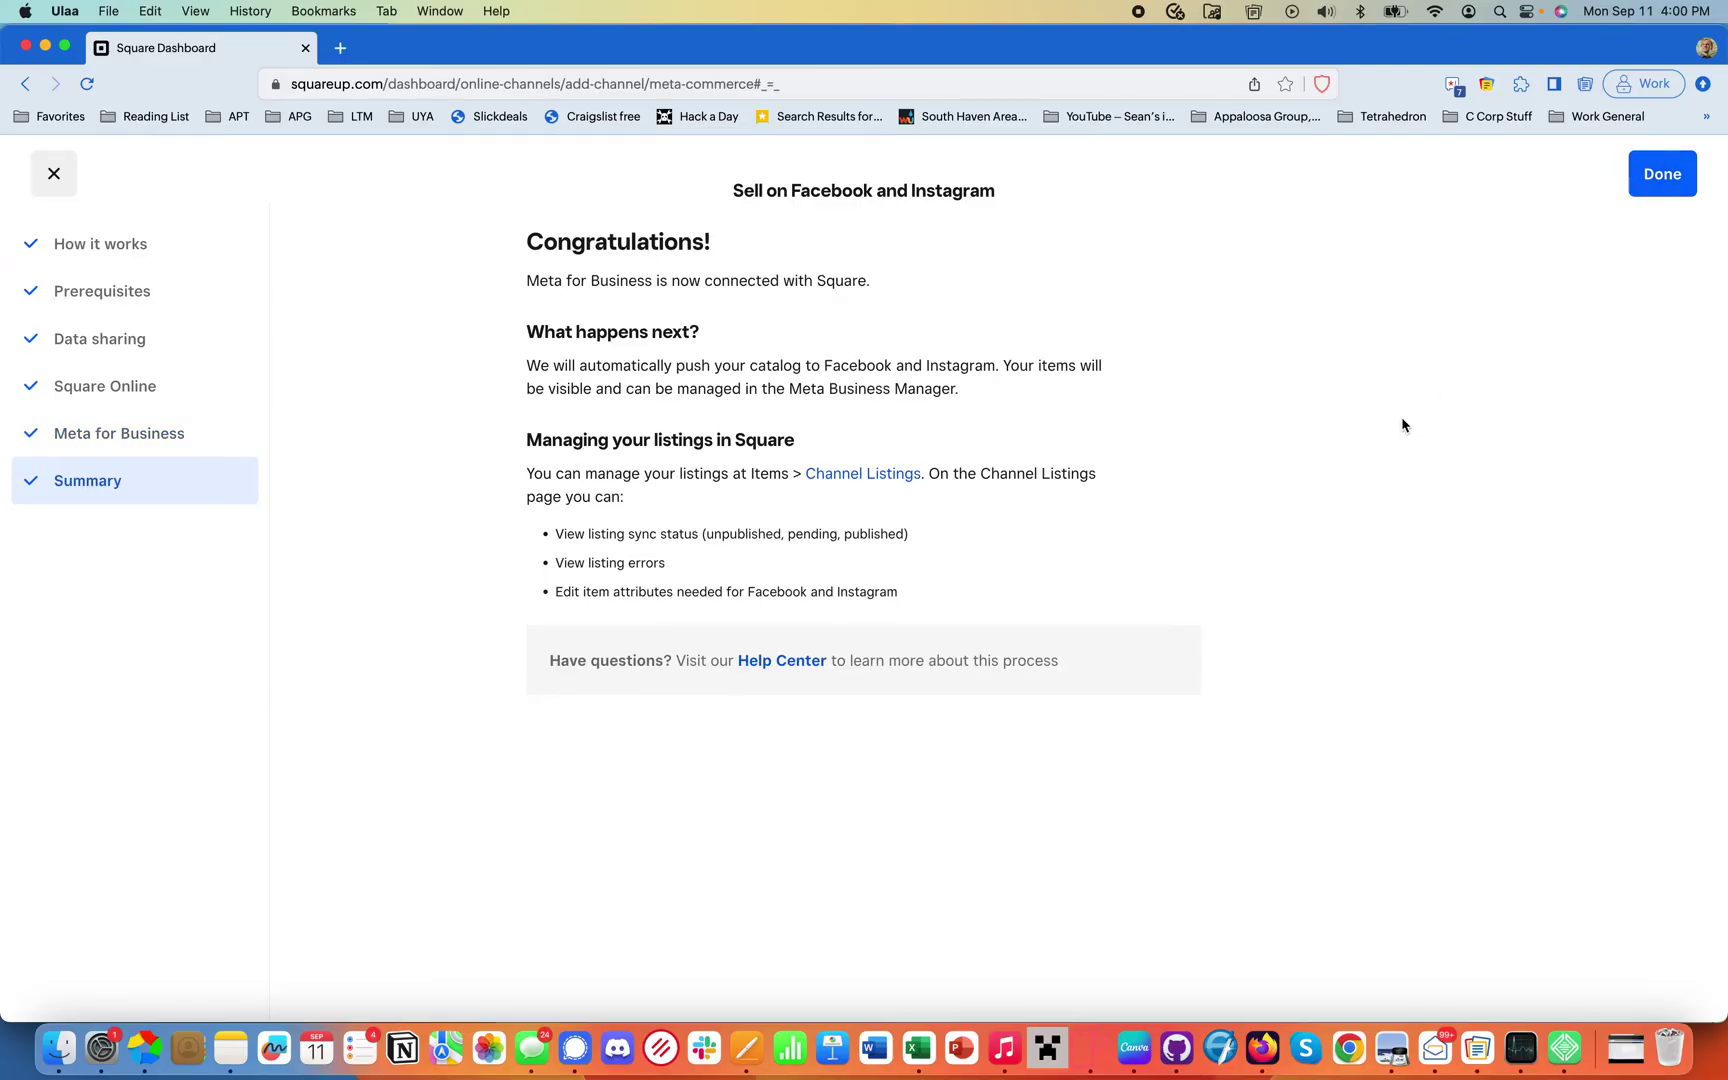
Finish the wizard from the Congratulations page and check Meta for Business under Your channels.
left_click(1655, 178)
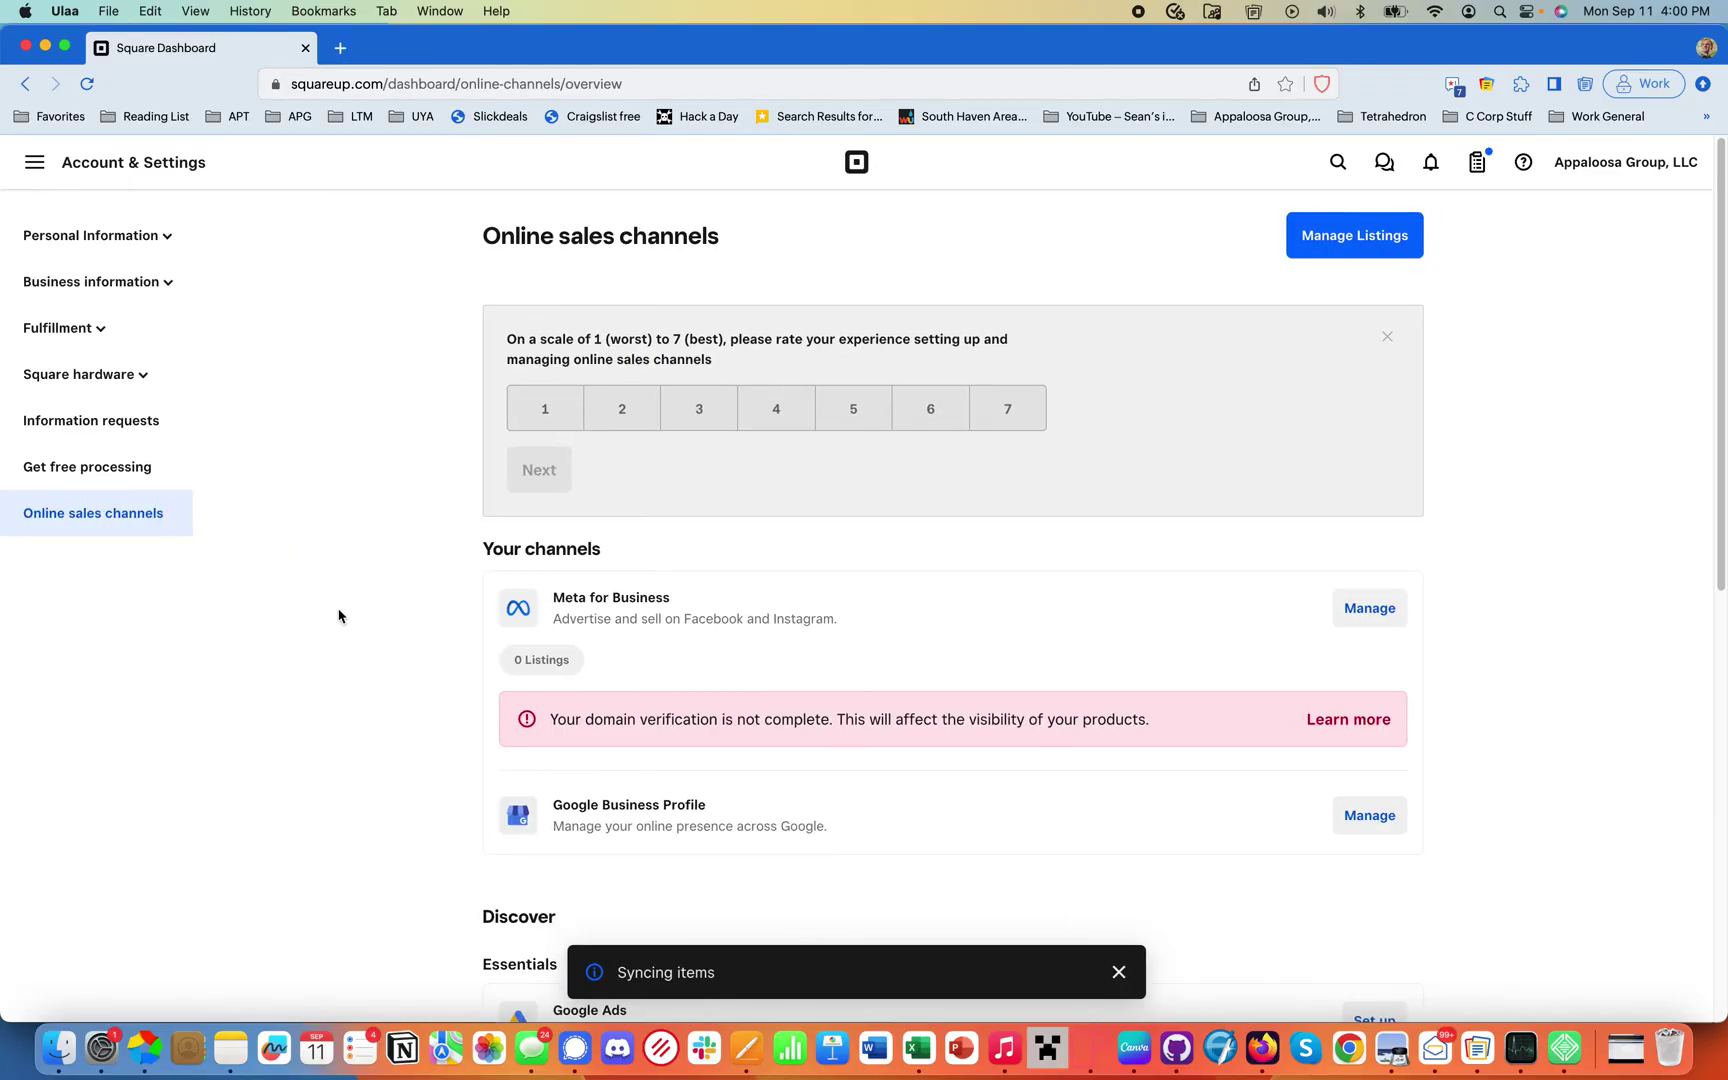
scroll(338, 616, "down", 4)
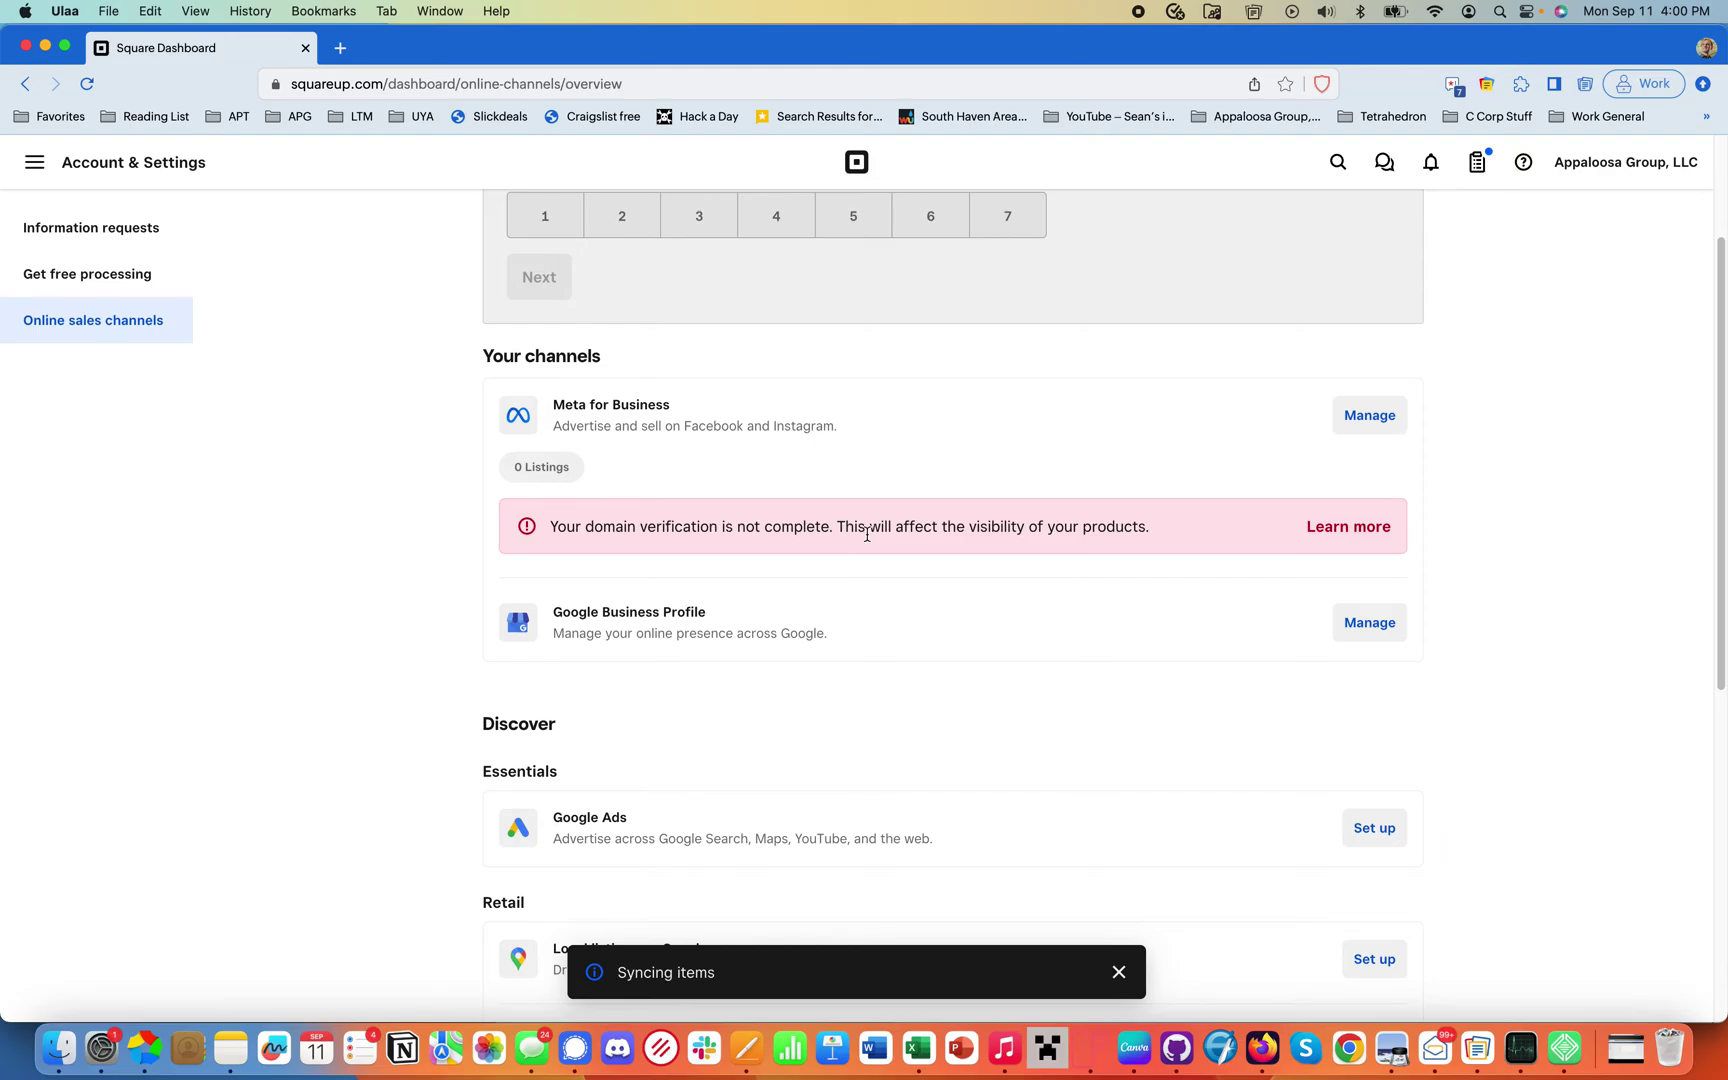
Open Meta for Business's Manage Channel page, try domain verification, dismiss the error, and exit.
left_click(1360, 423)
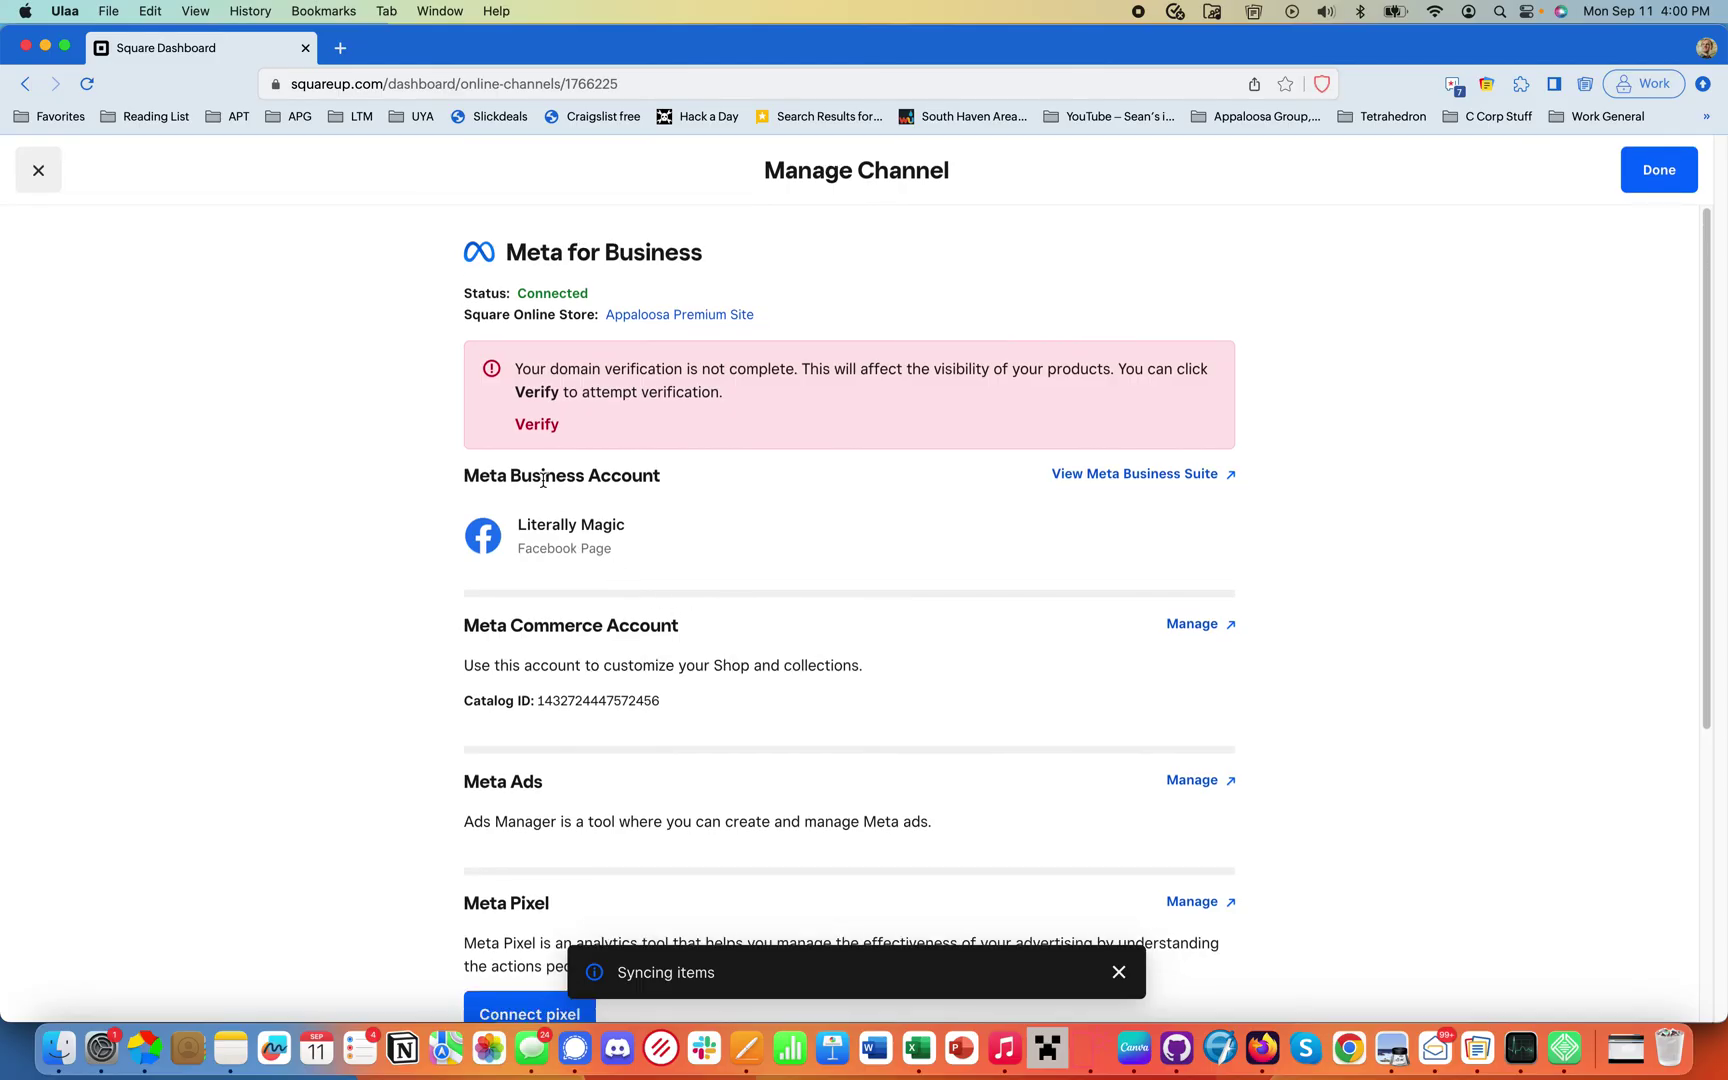
left_click(537, 425)
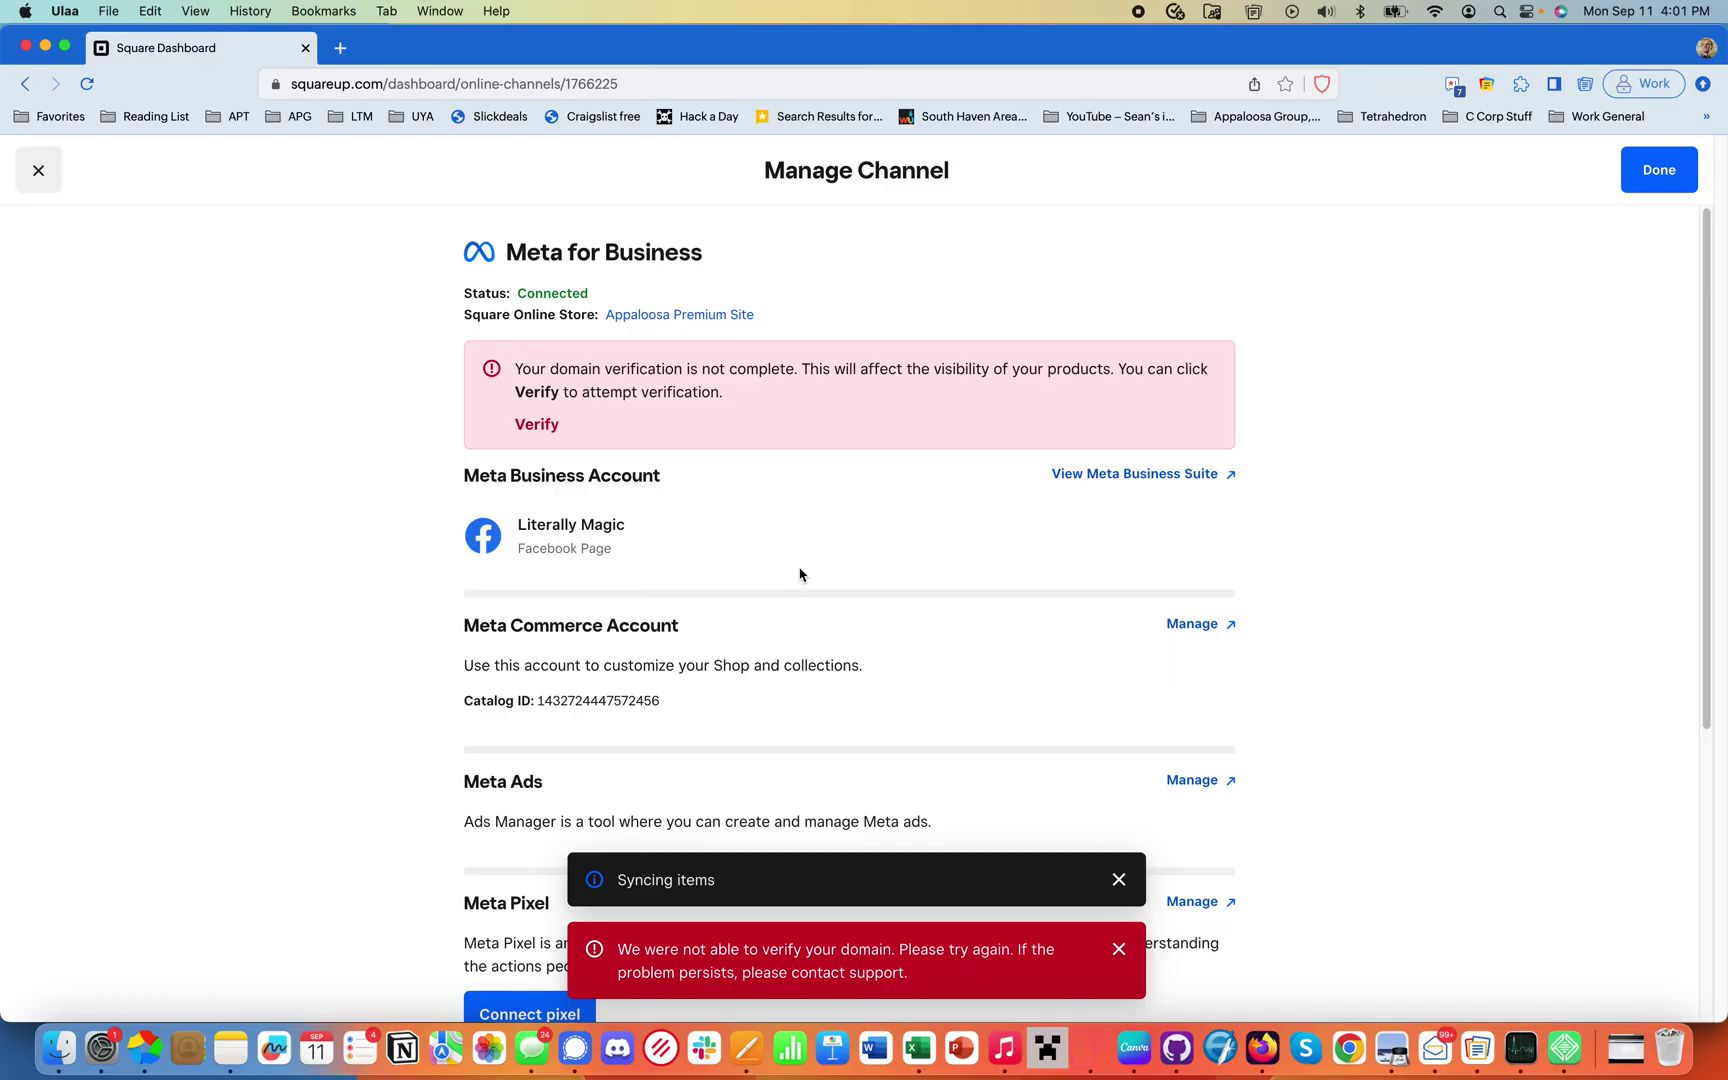
left_click(1119, 950)
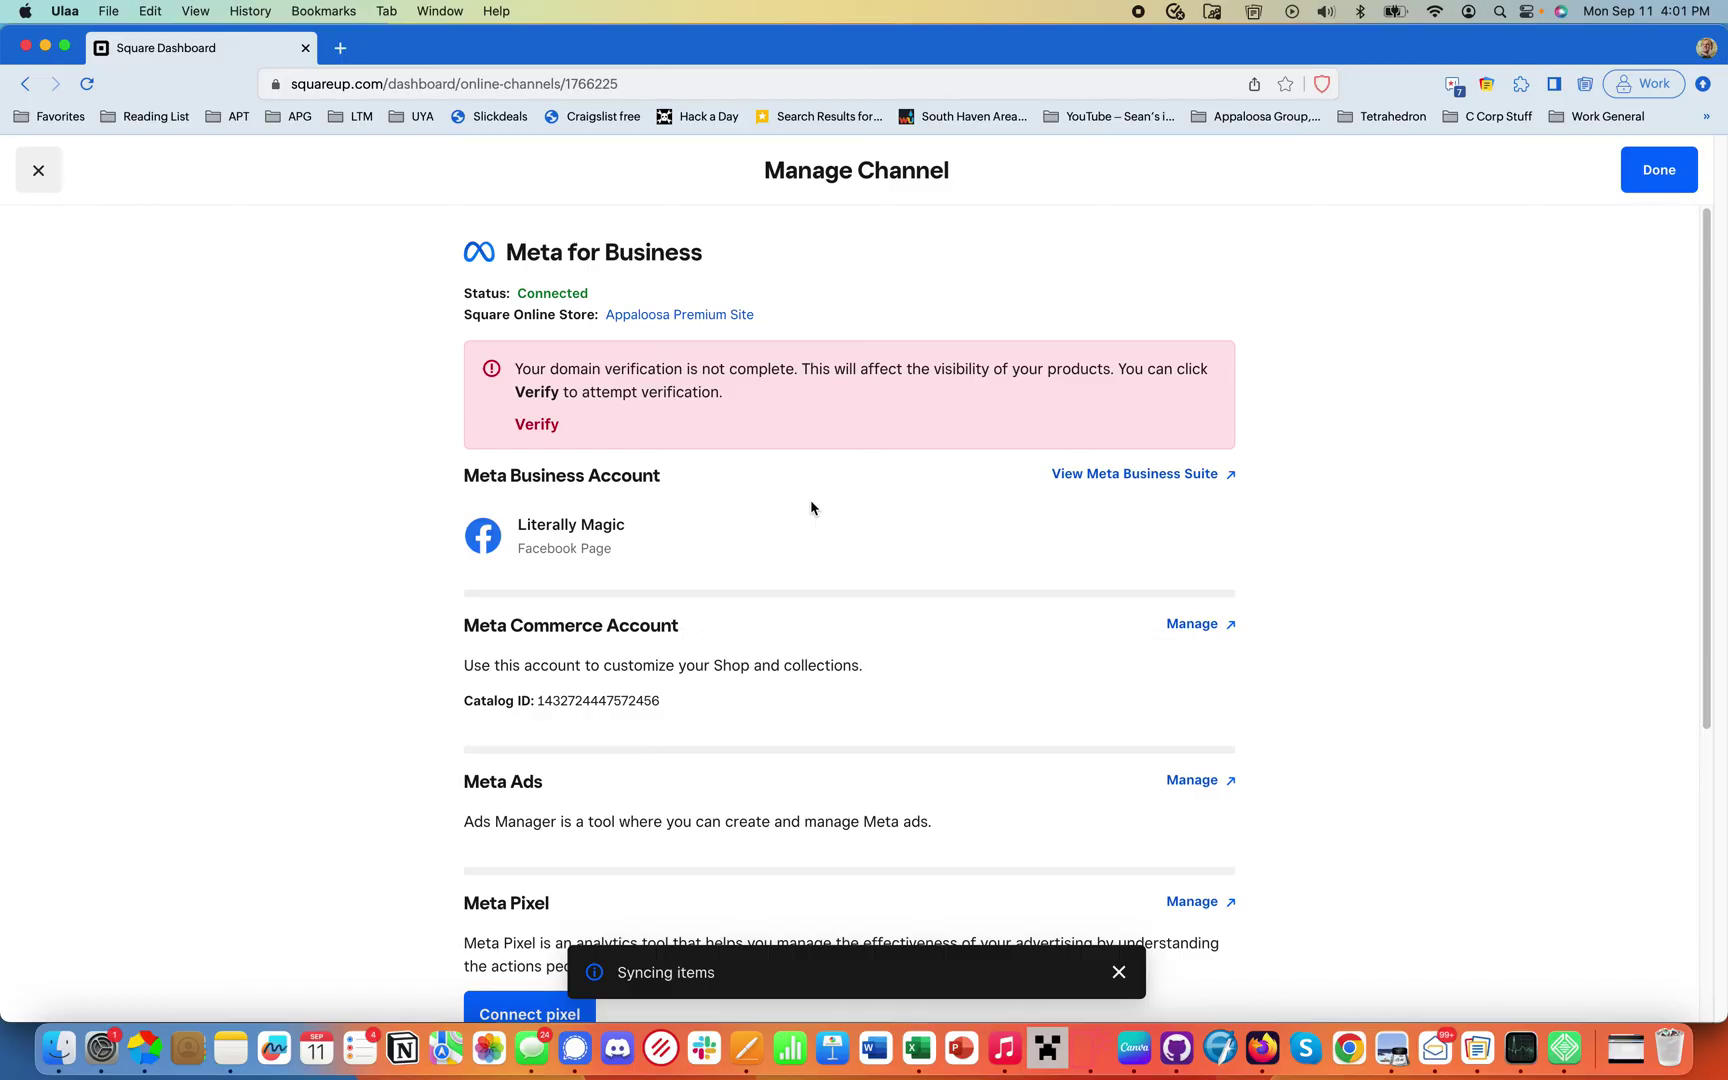
scroll(854, 547, "down", 5)
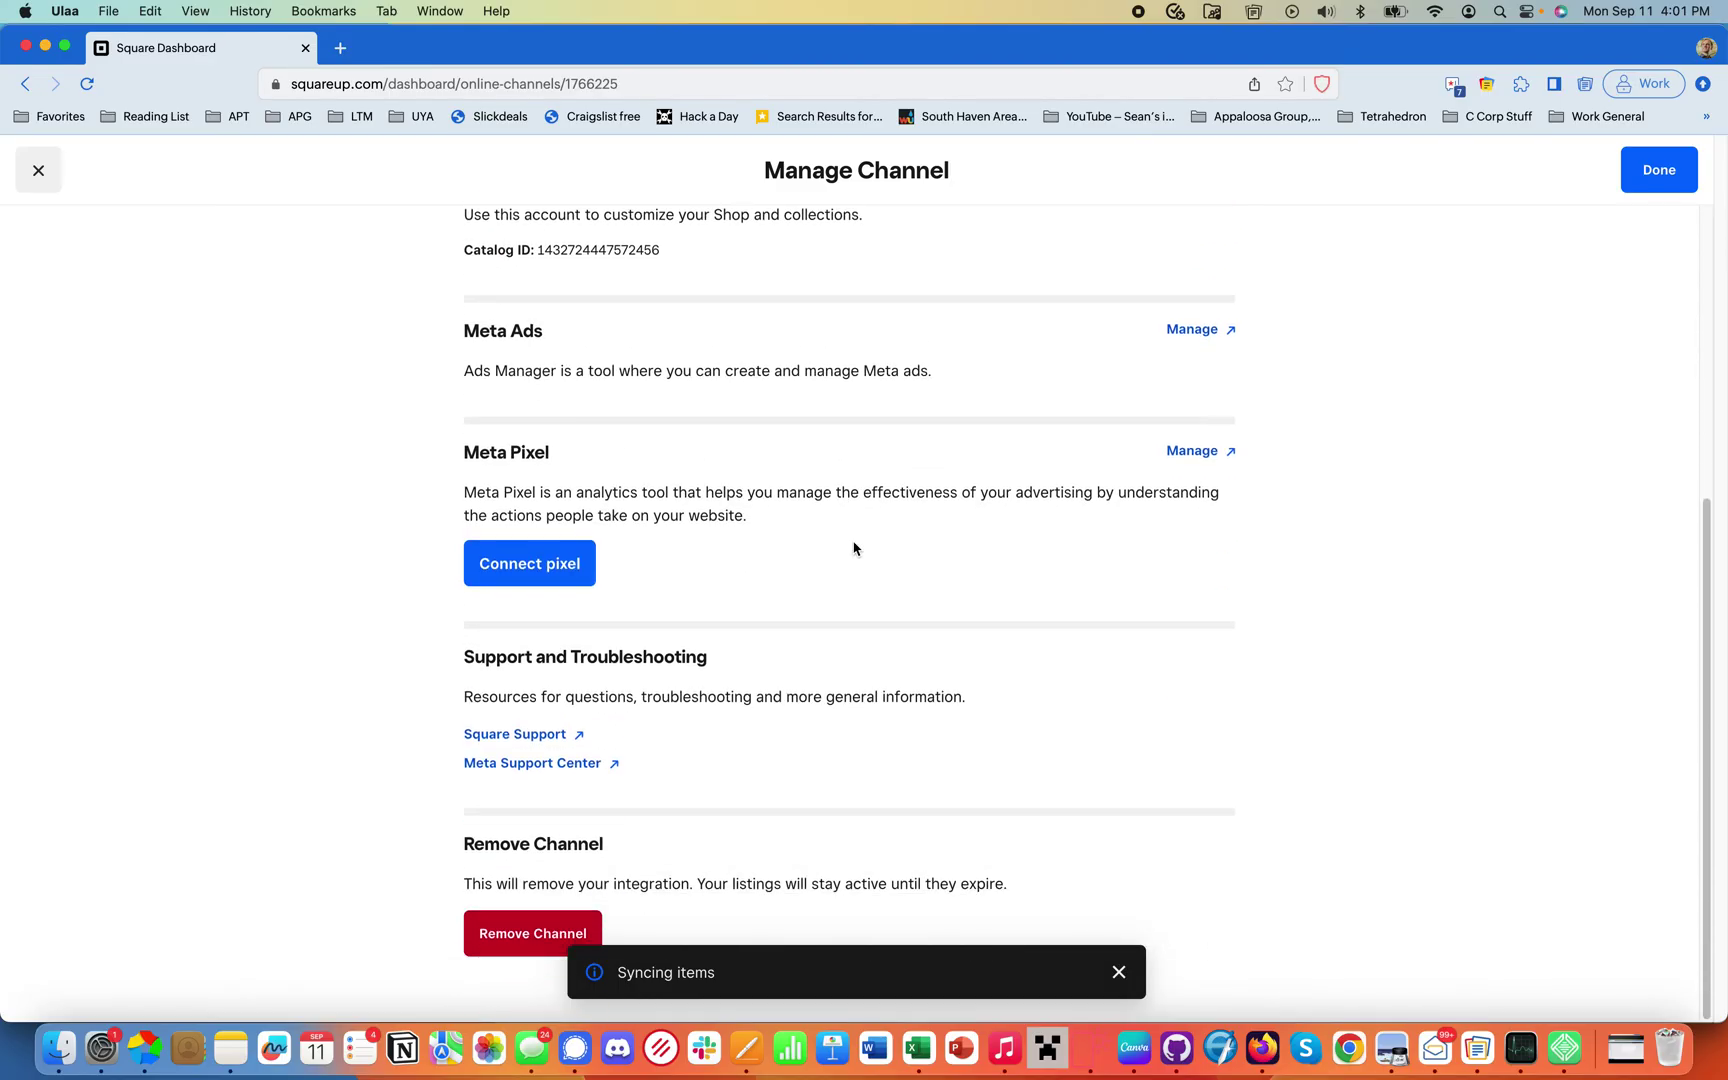
scroll(976, 540, "up", 5)
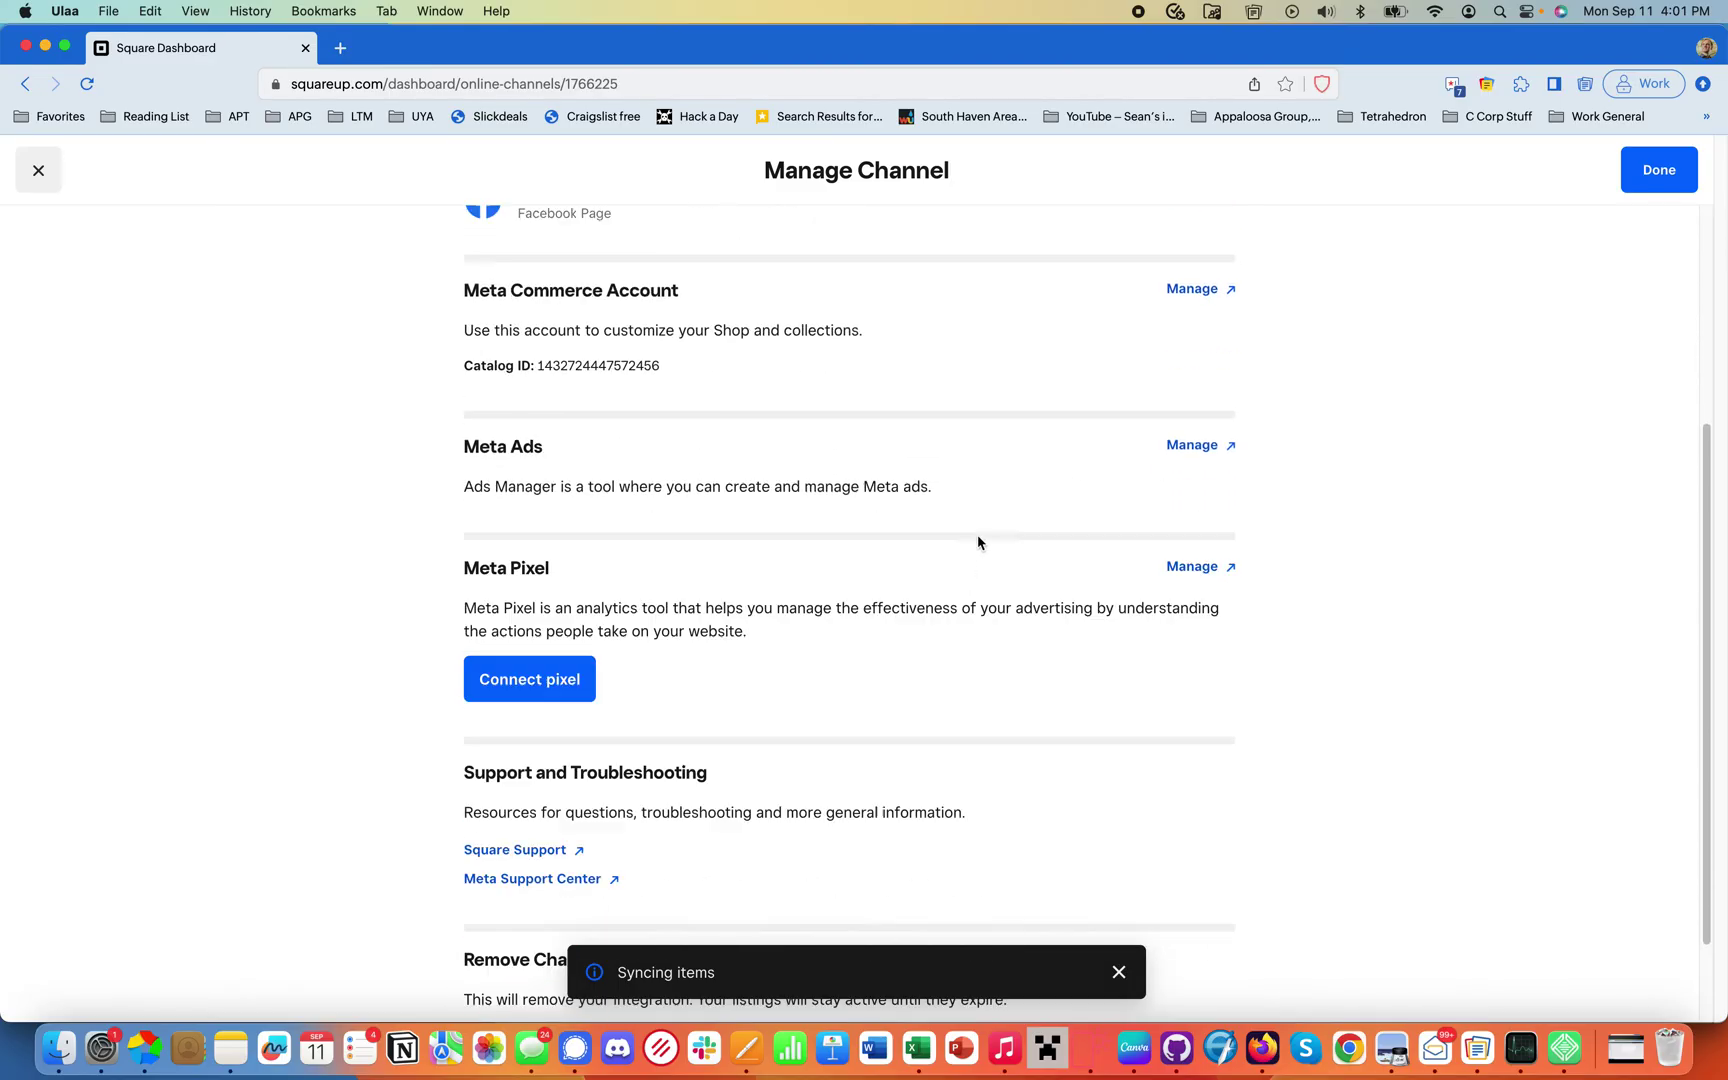
left_click(1659, 172)
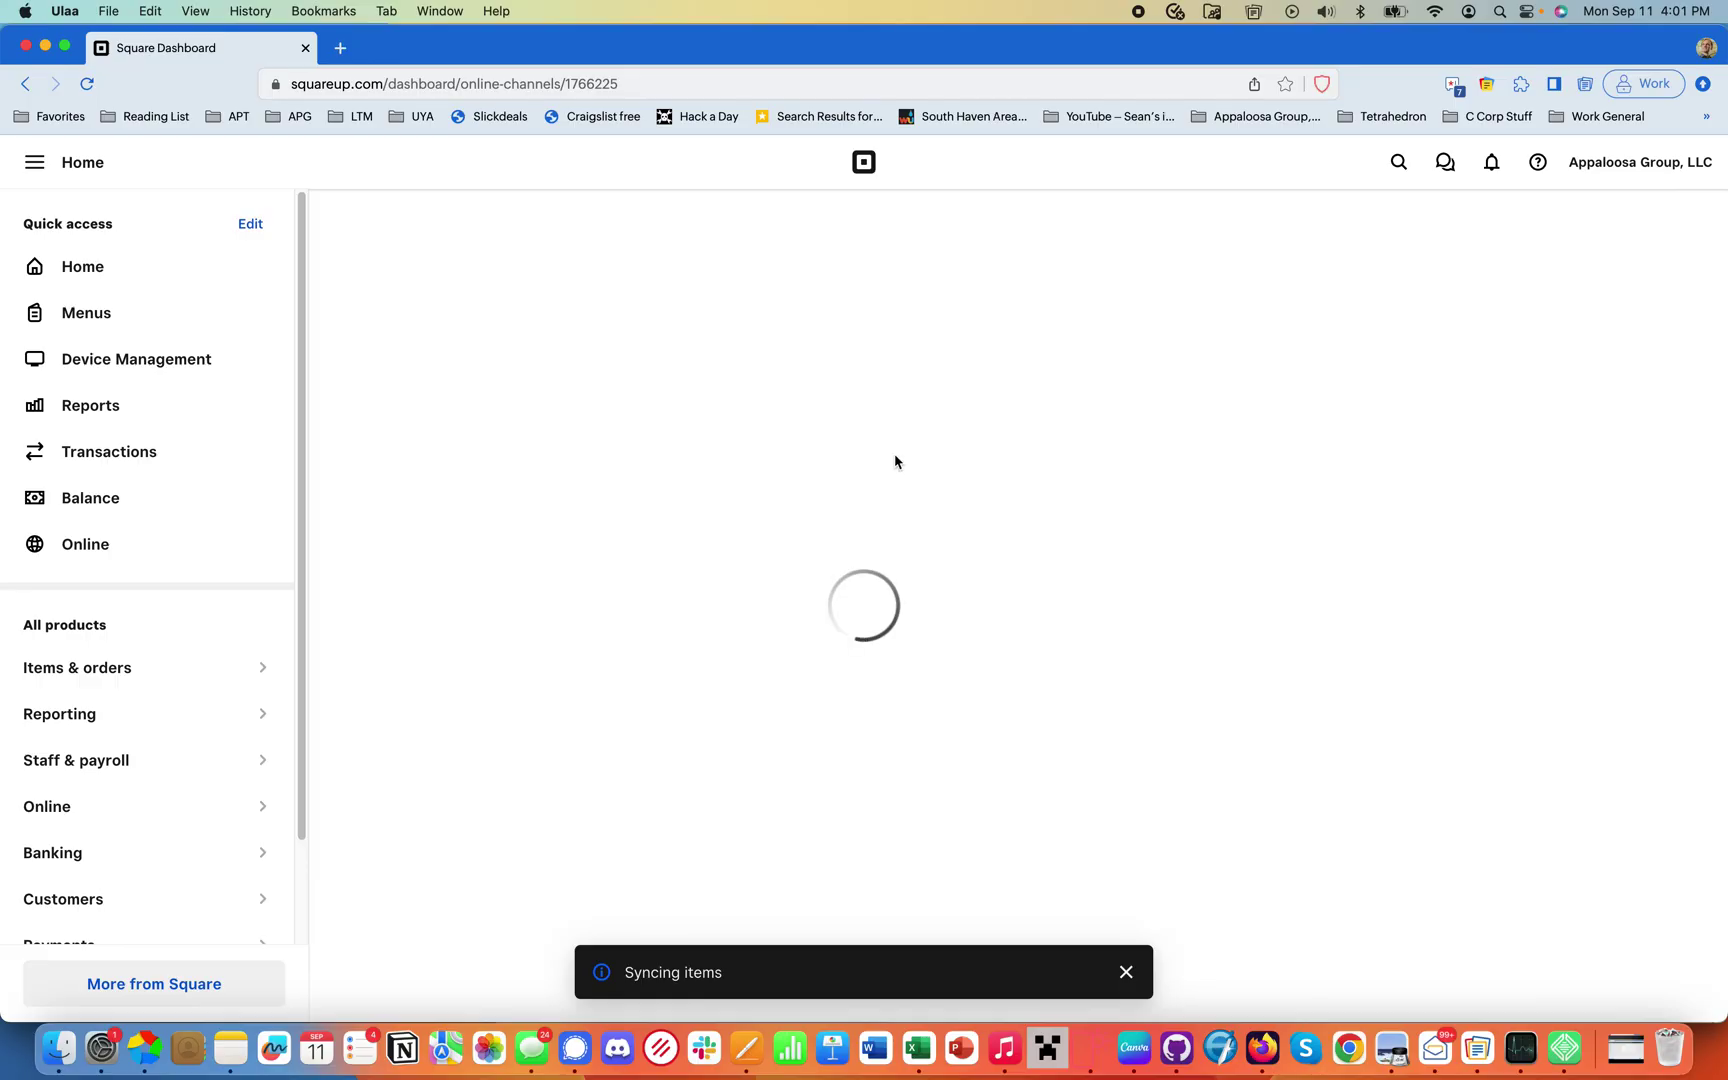
Load business.facebook.com in a new tab and open the Literally Magic business account's settings.
key("super+t")
type("bus")
key("Return")
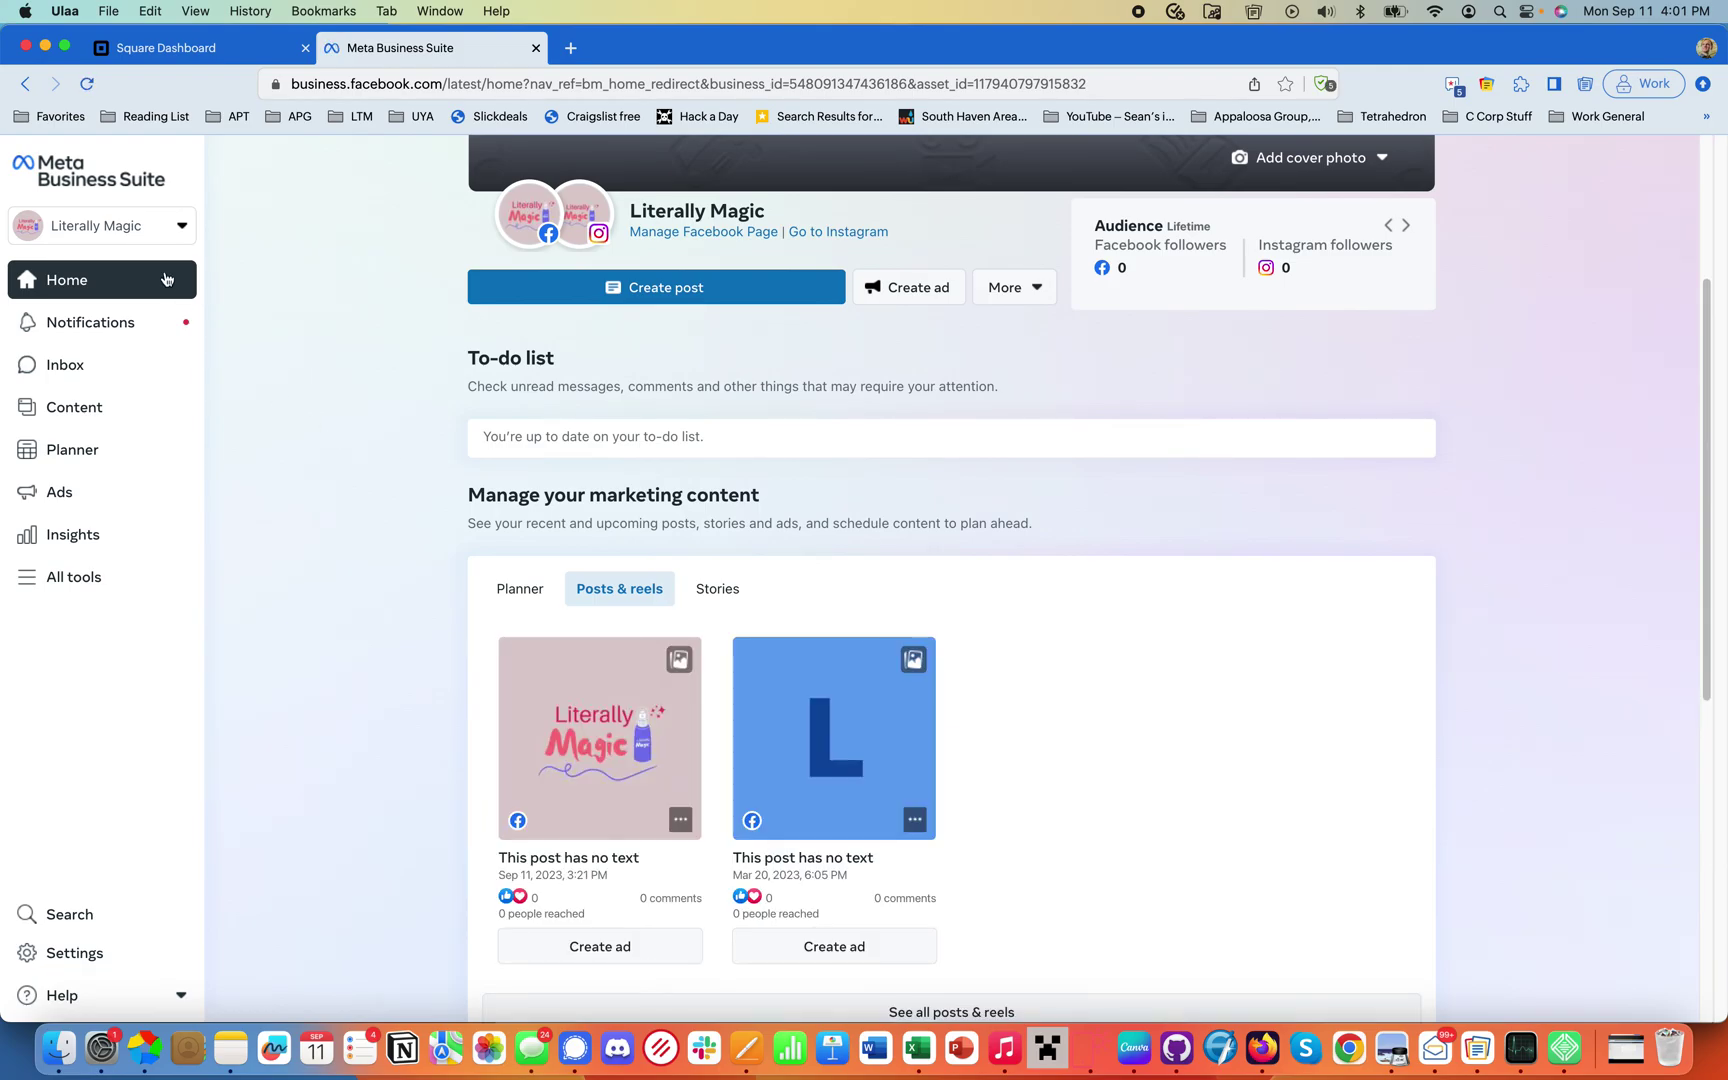
left_click(170, 235)
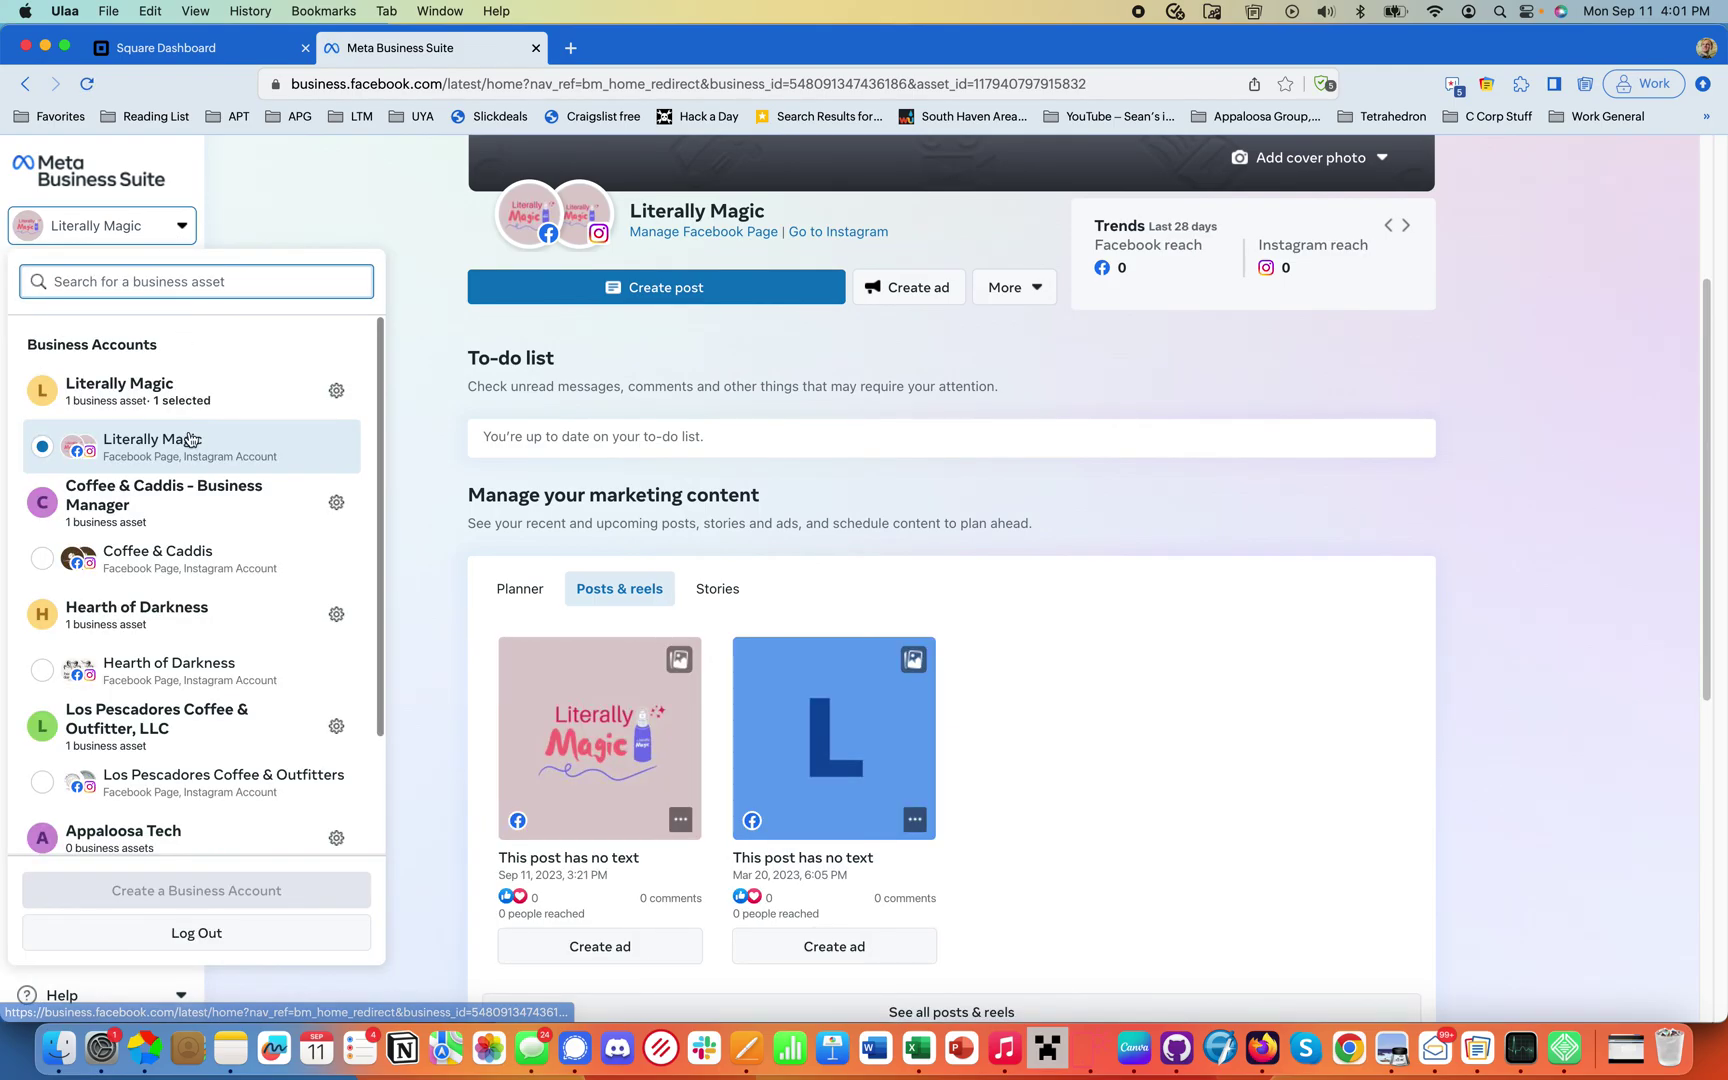
left_click(334, 395)
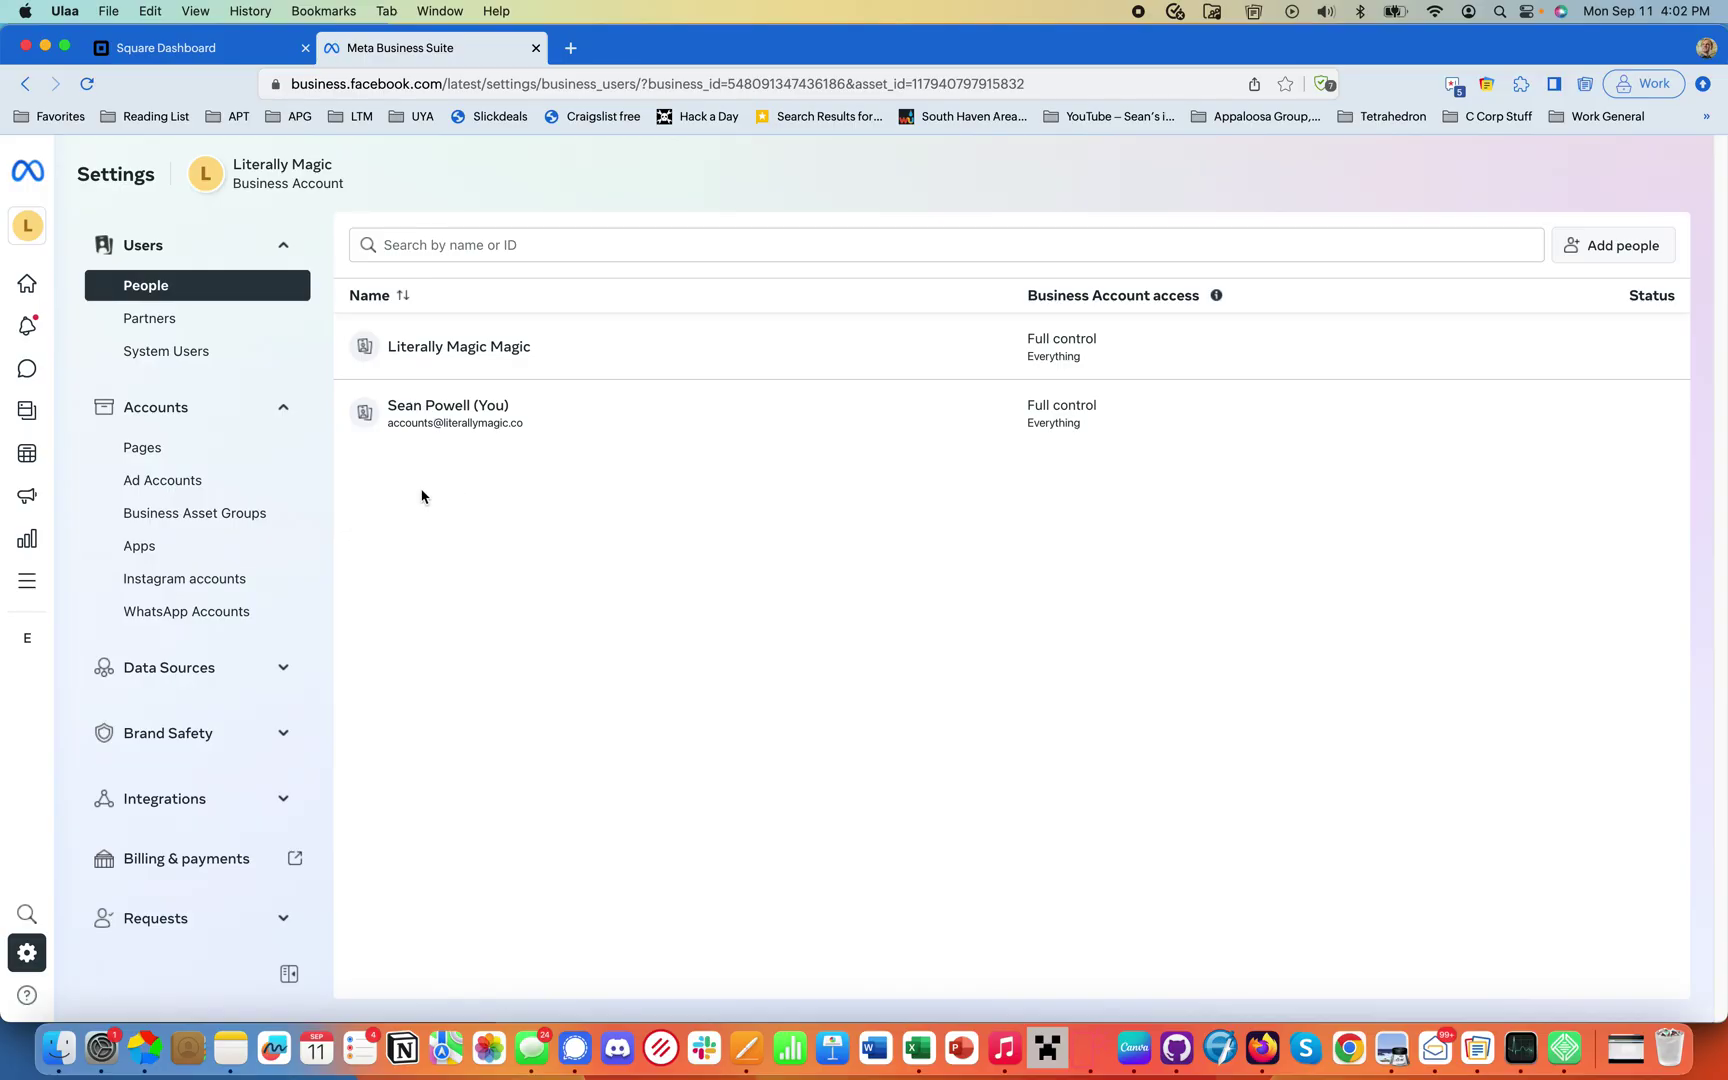
Find the Literally Magic Catalog under Data Sources and review its associated tracking sources, leaving them unchanged.
left_click(186, 669)
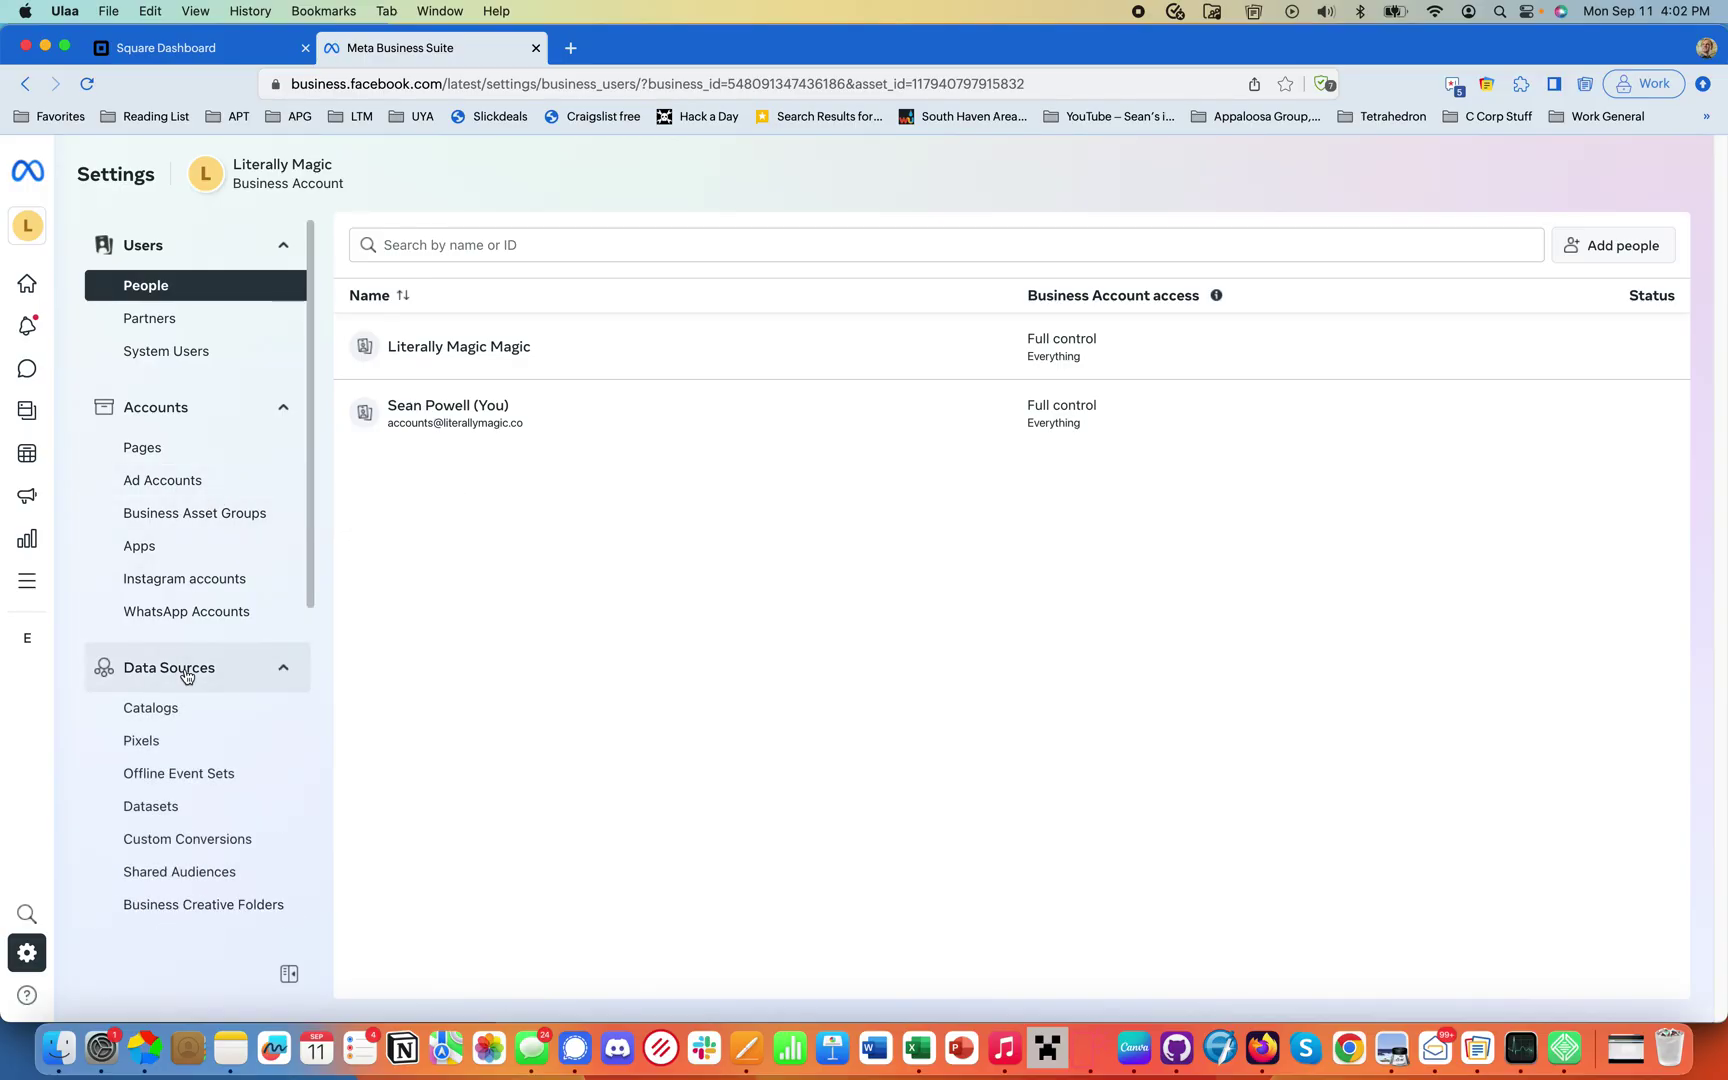
left_click(180, 710)
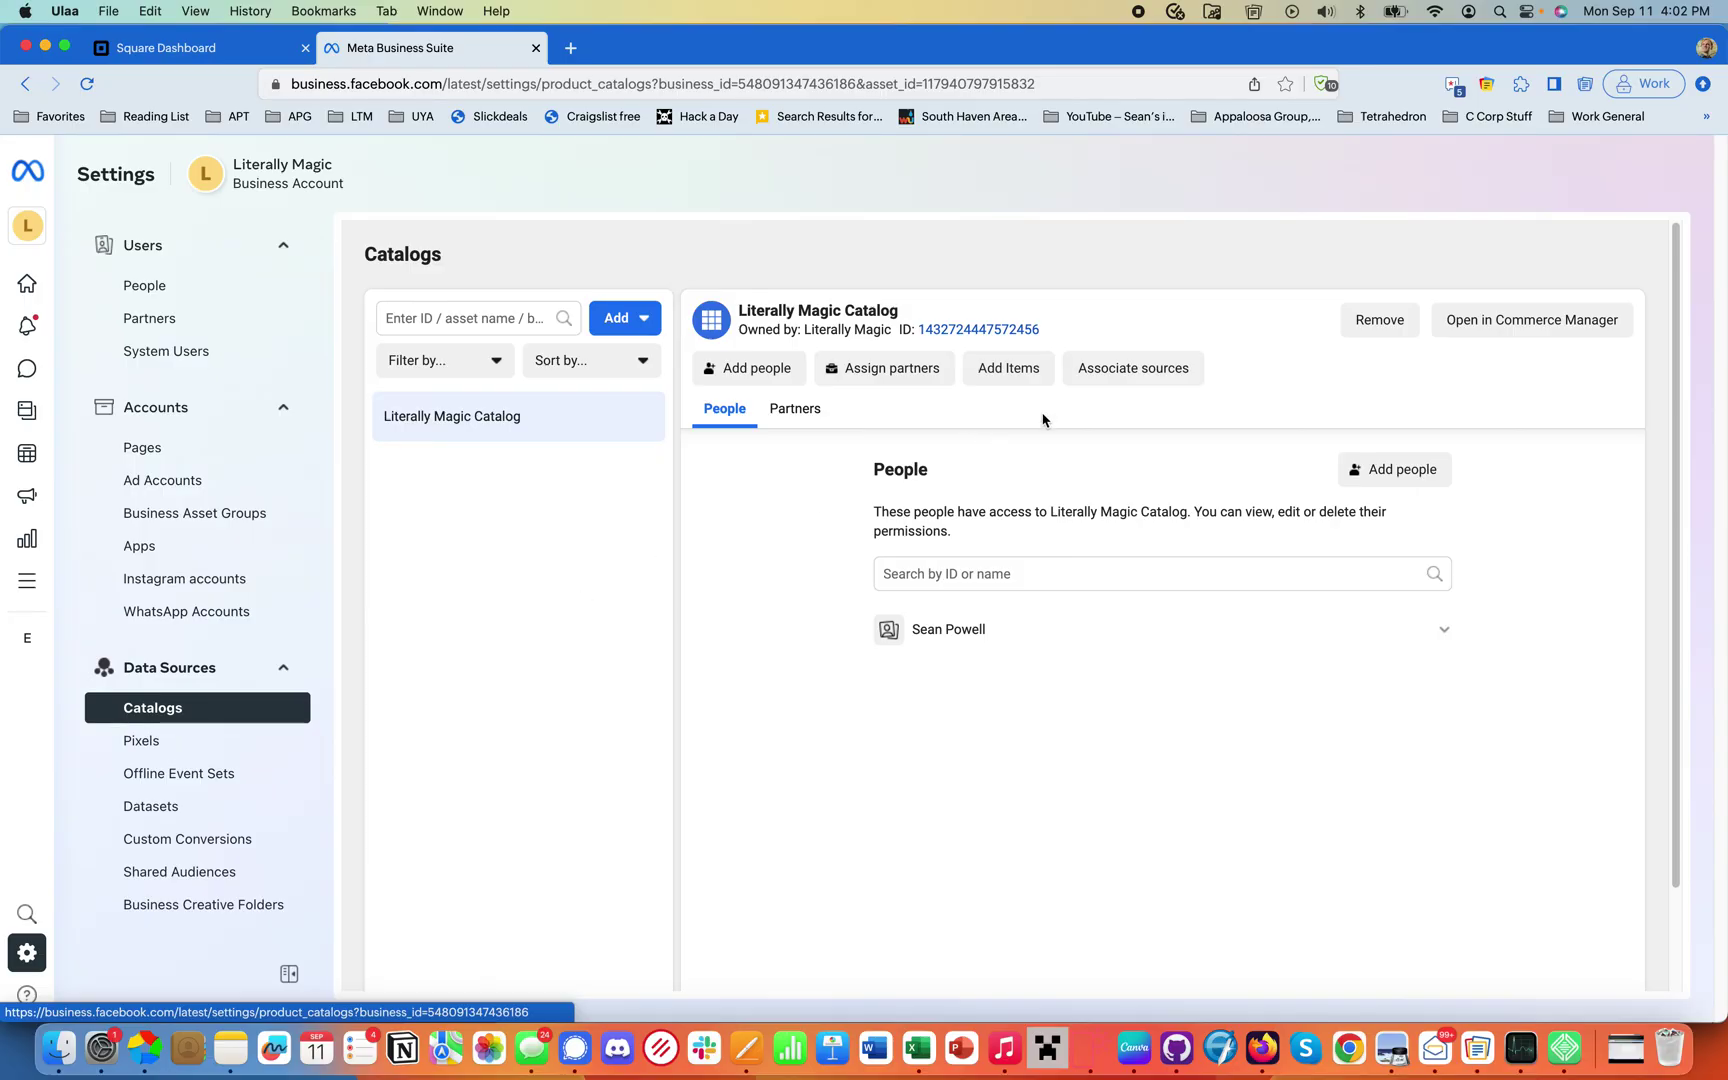
left_click(1186, 374)
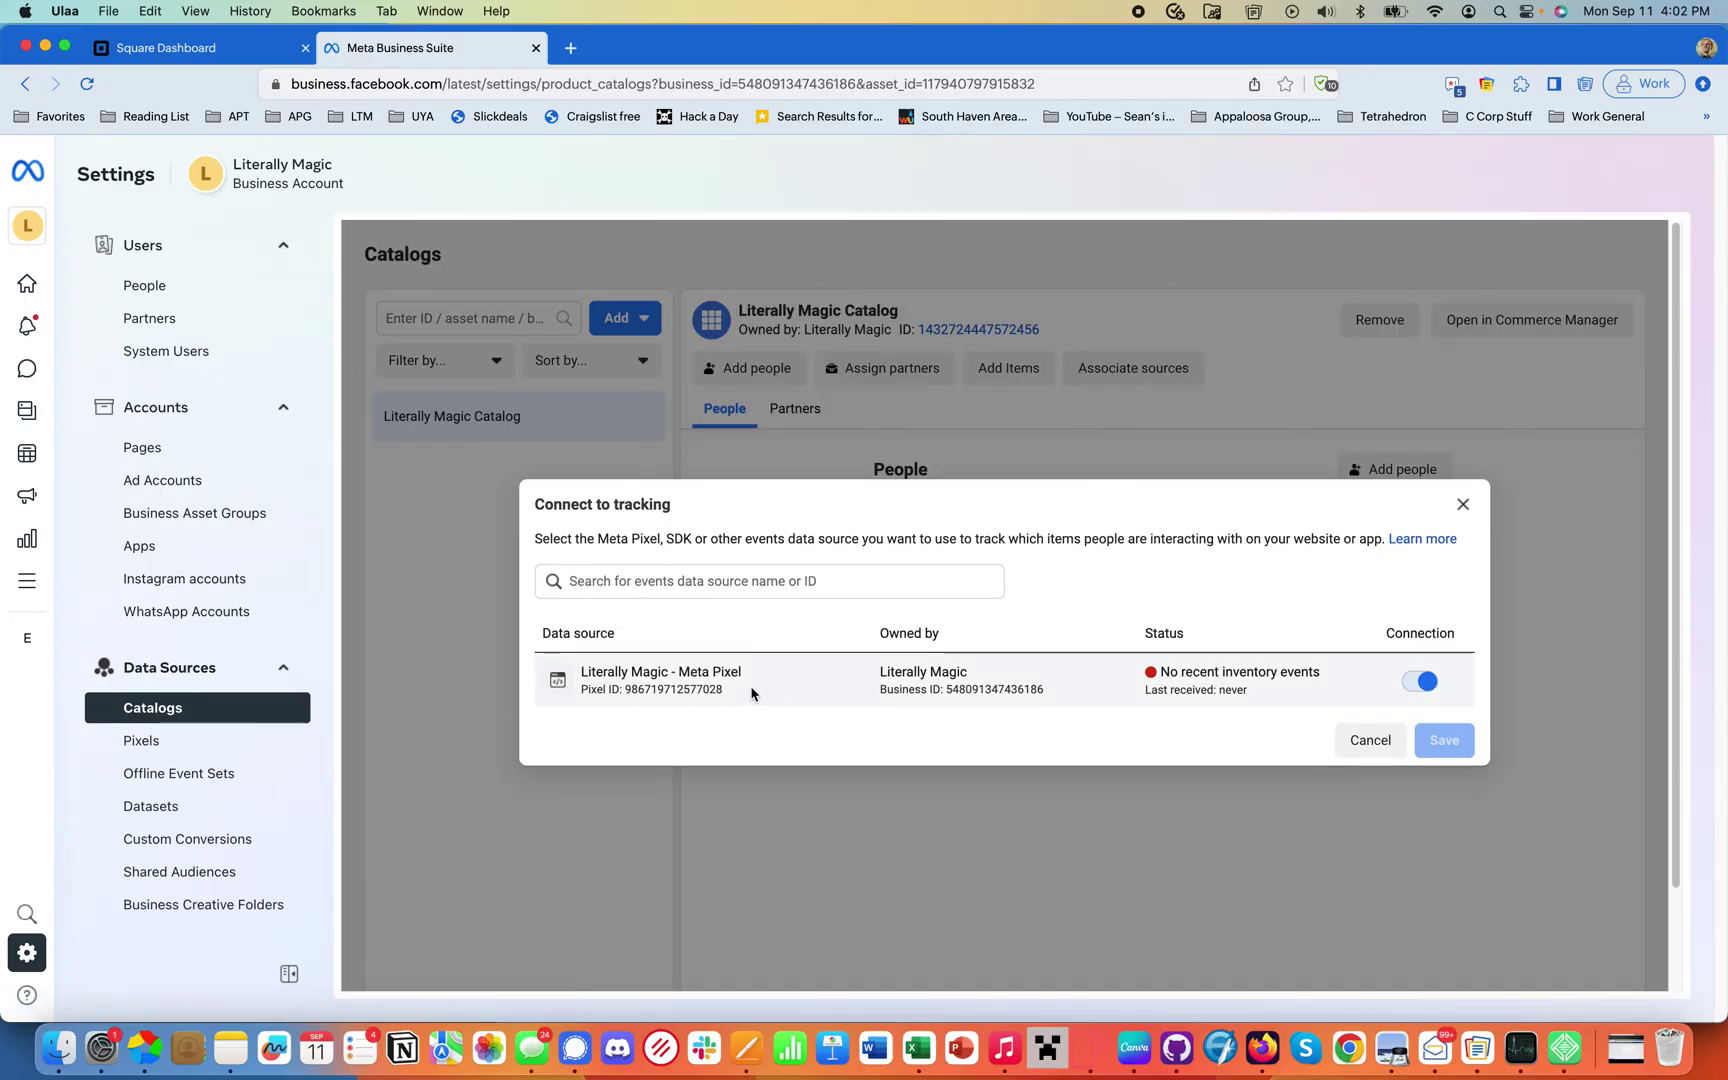
left_click(1352, 745)
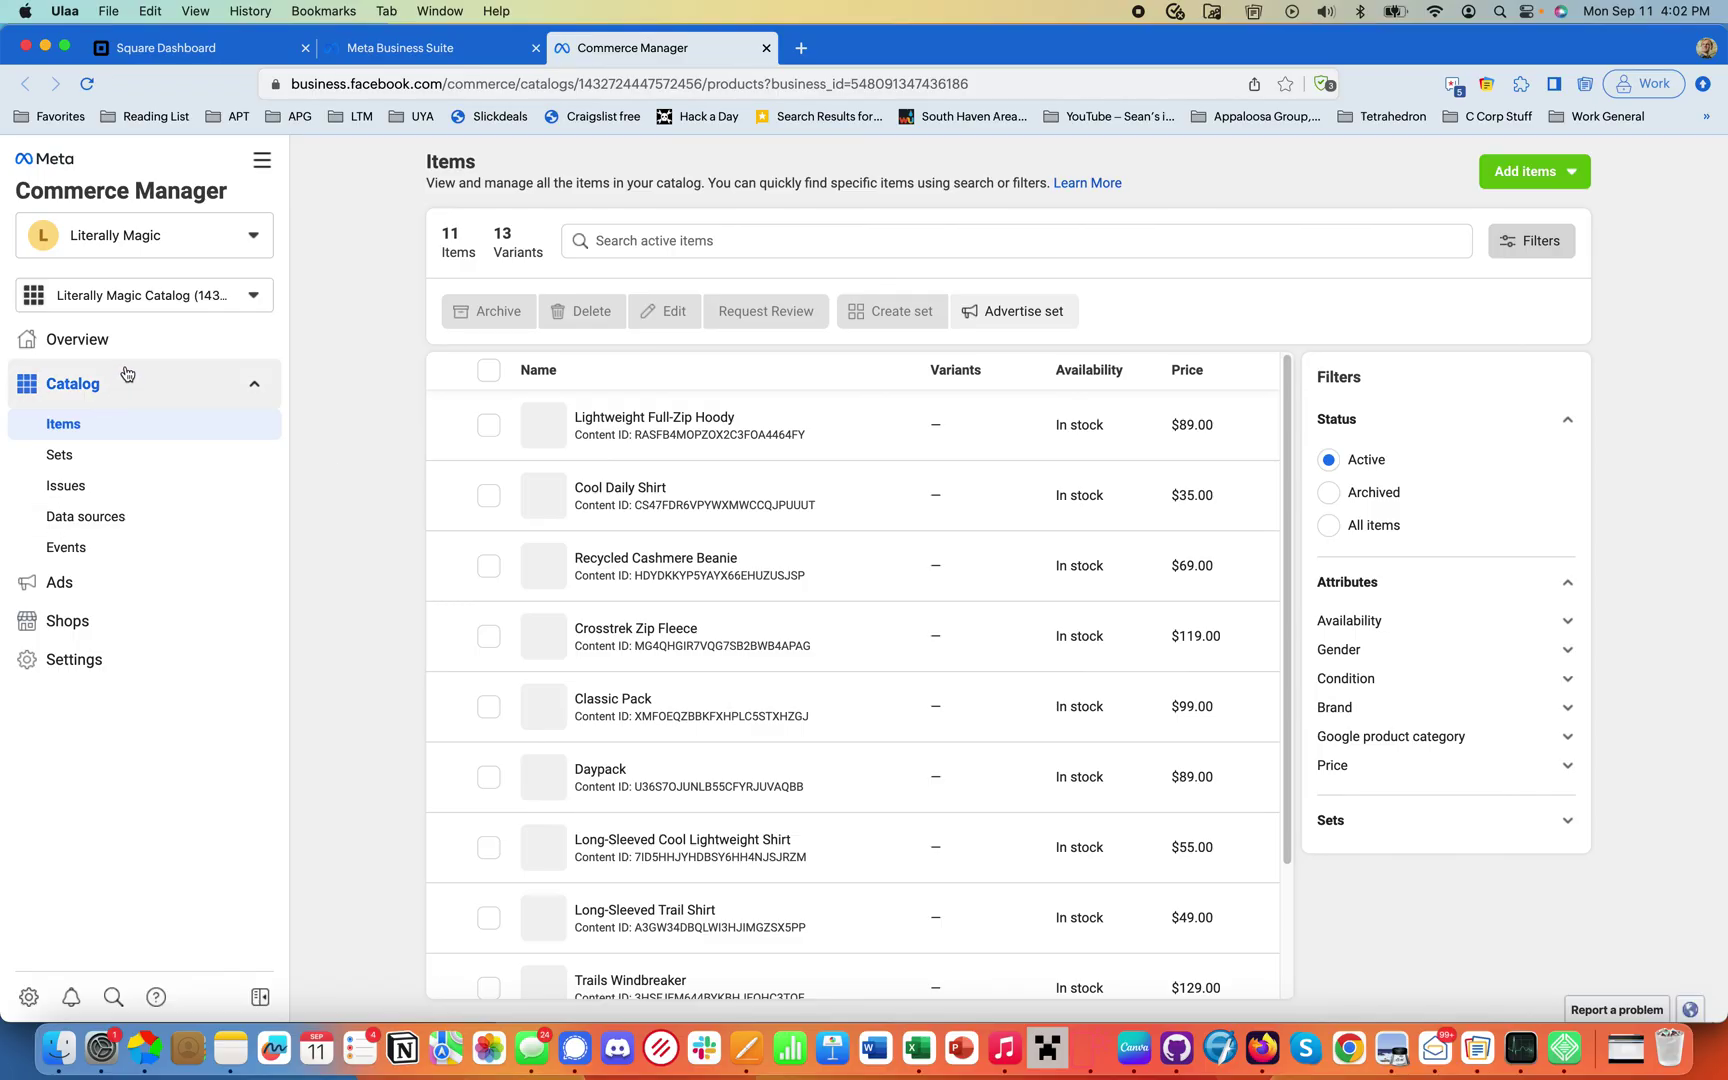
left_click(136, 302)
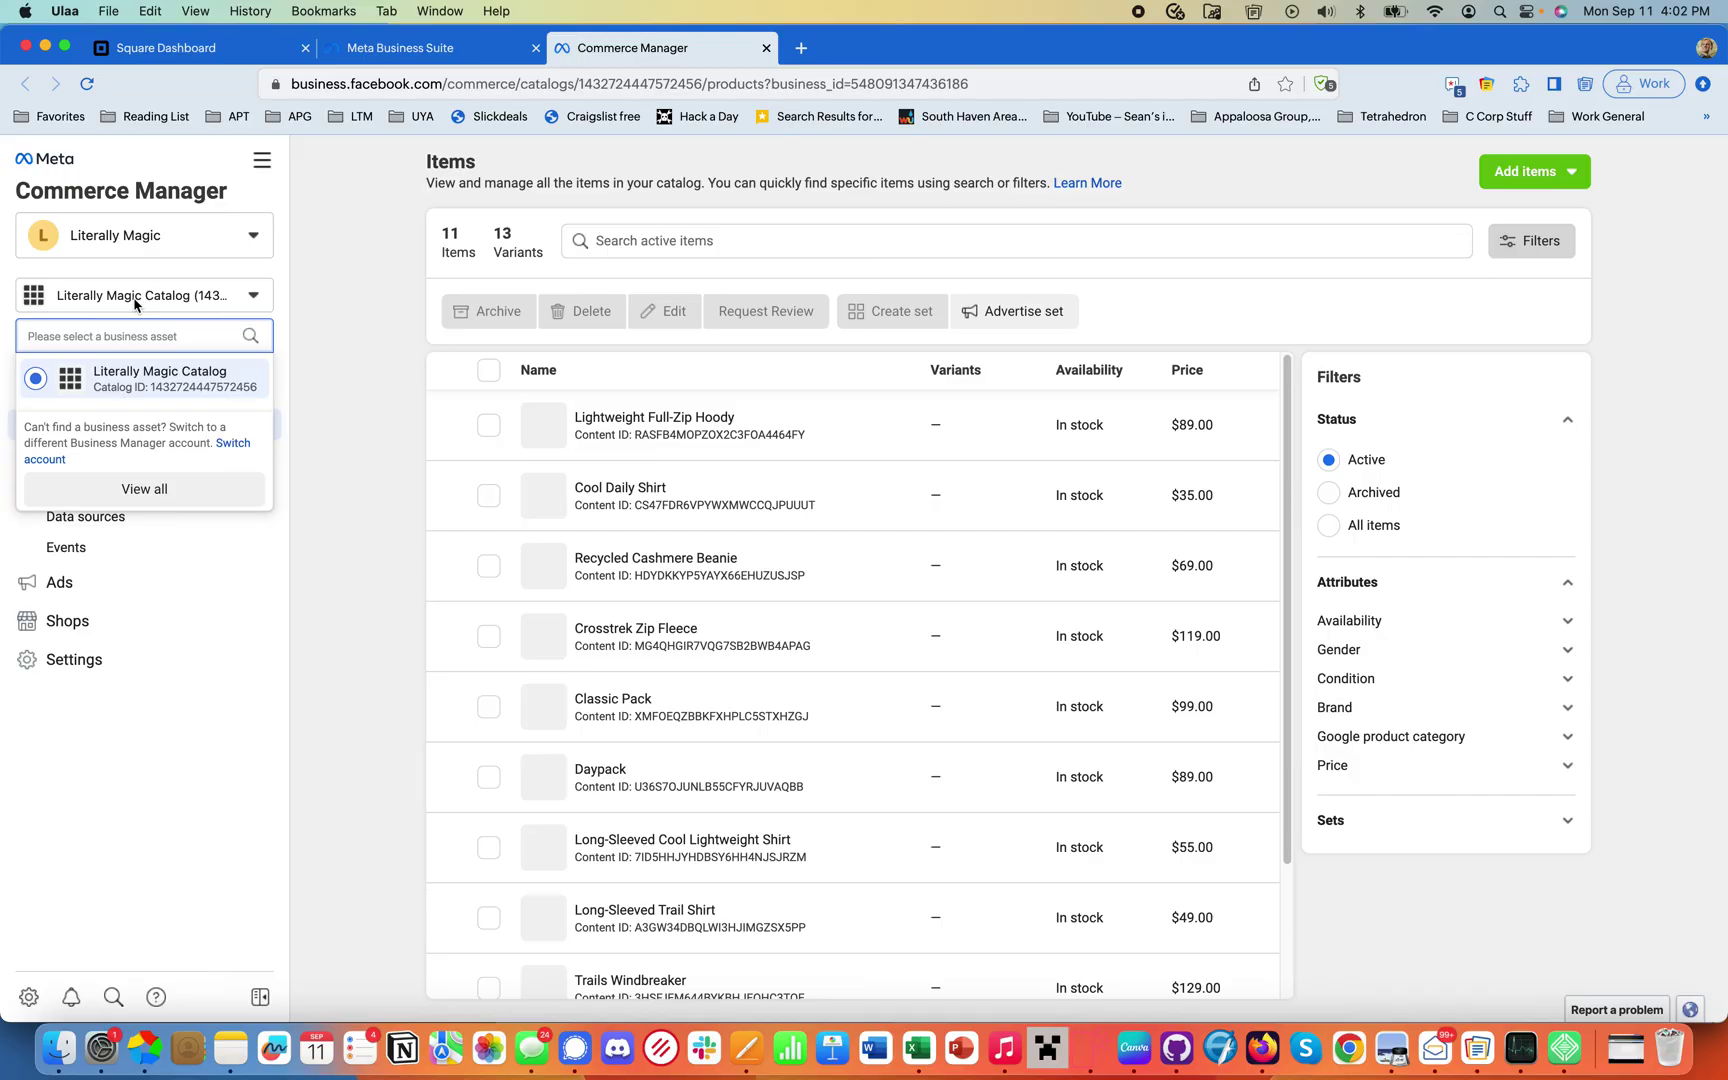
left_click(136, 300)
left_click(211, 250)
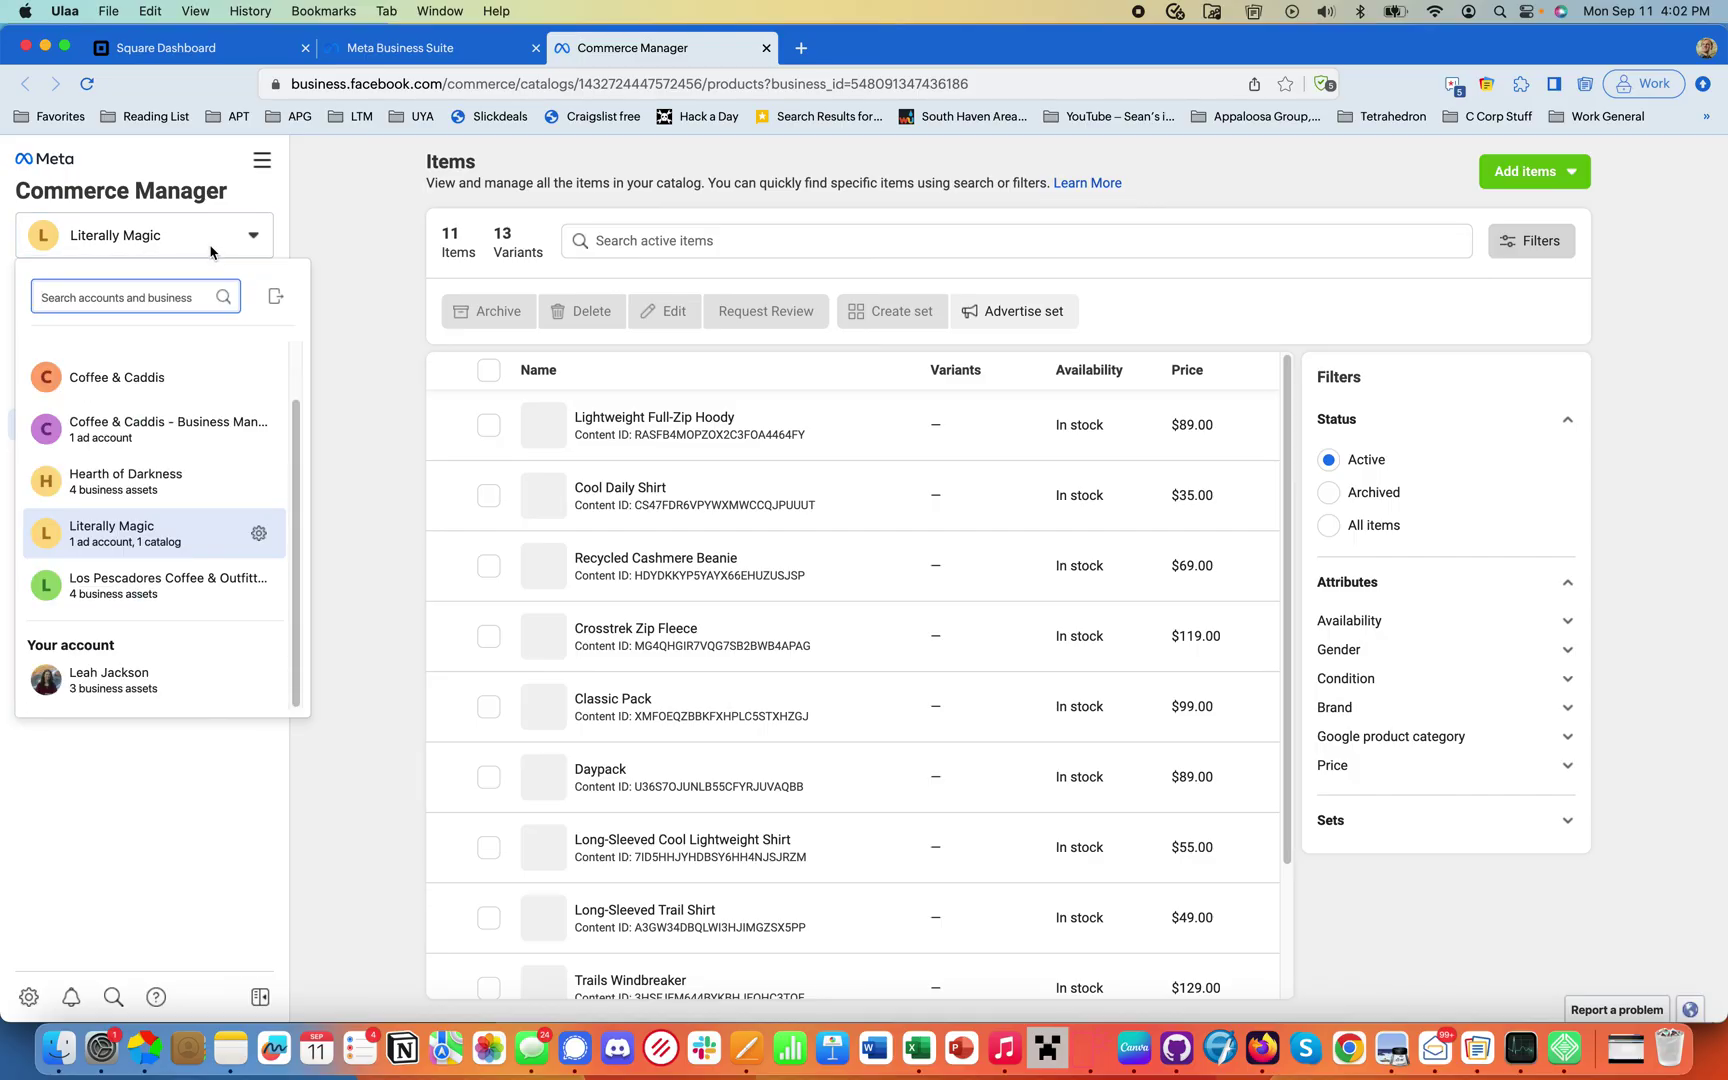
left_click(351, 200)
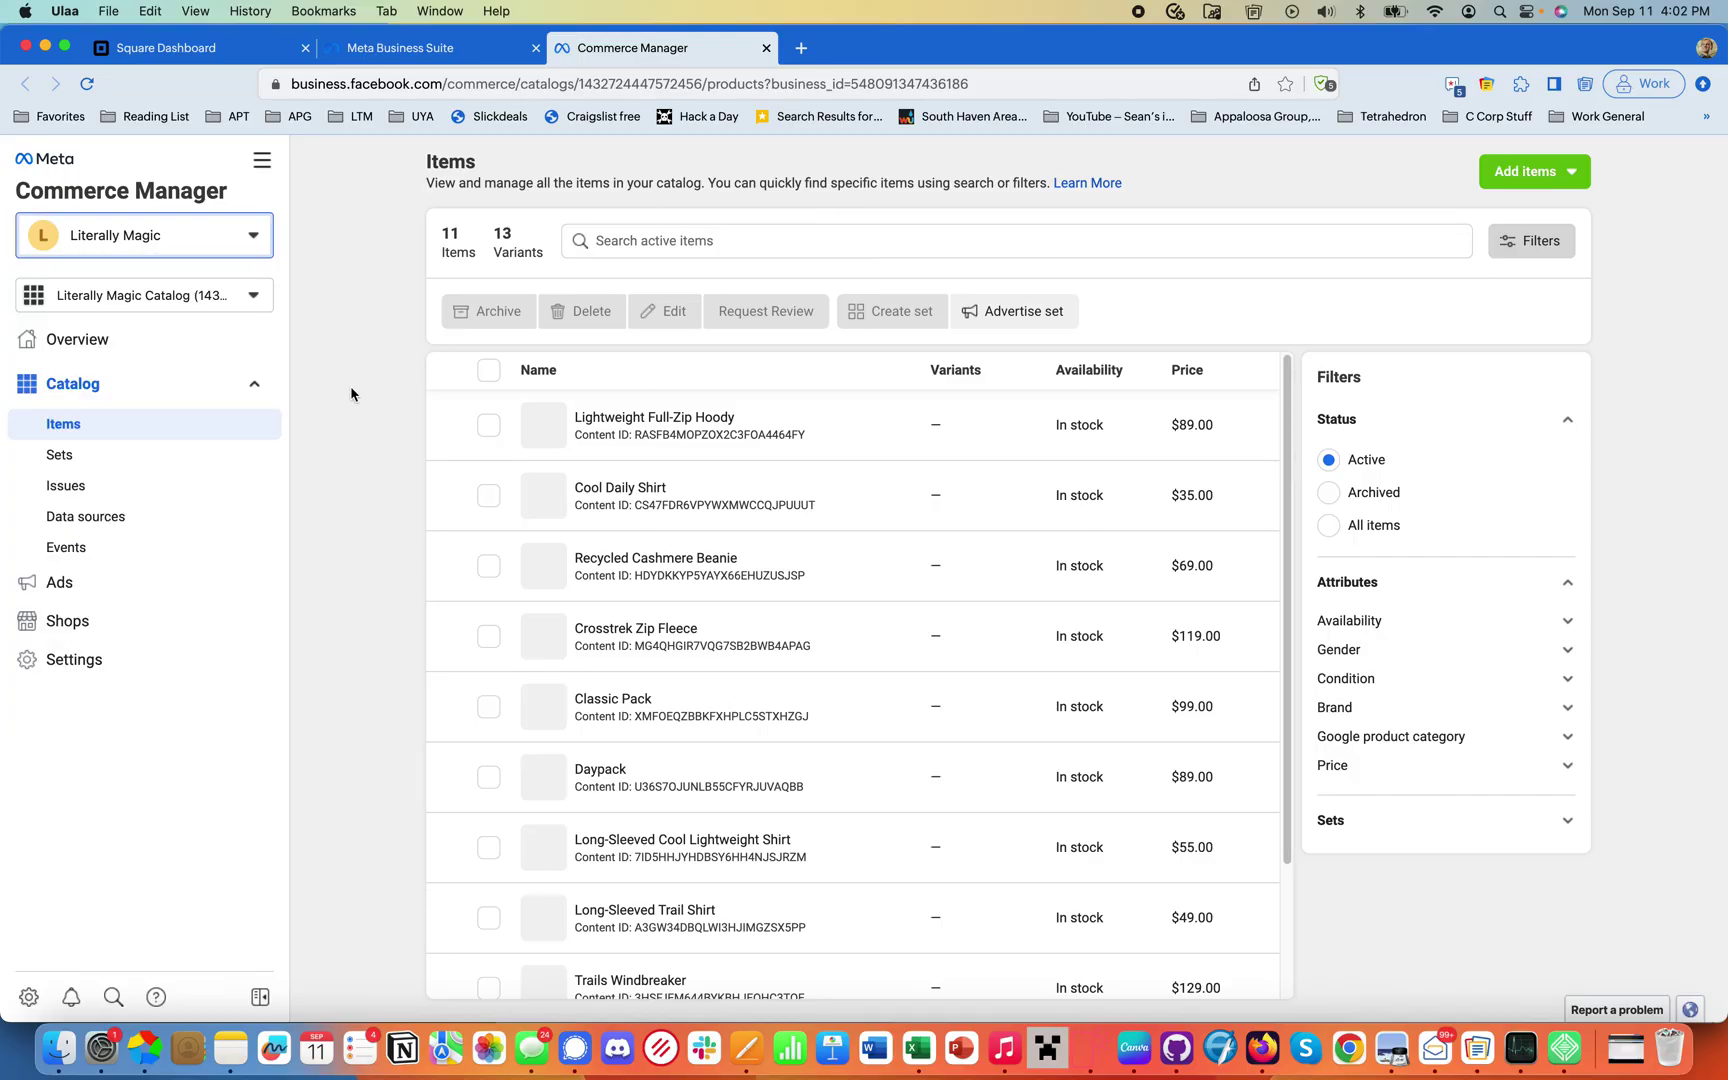